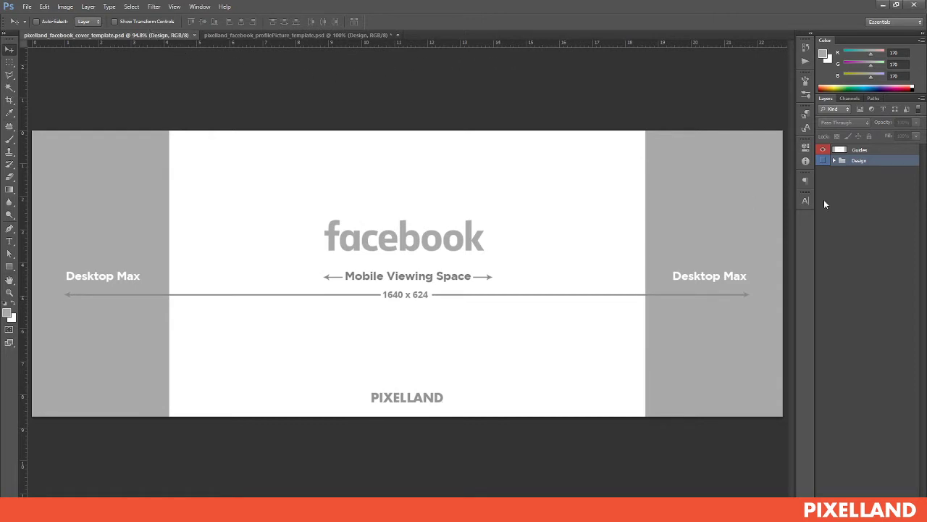
- Examine the Guides layer and the Design group in the Facebook cover template's layer stack
click(867, 151)
click(867, 160)
click(868, 151)
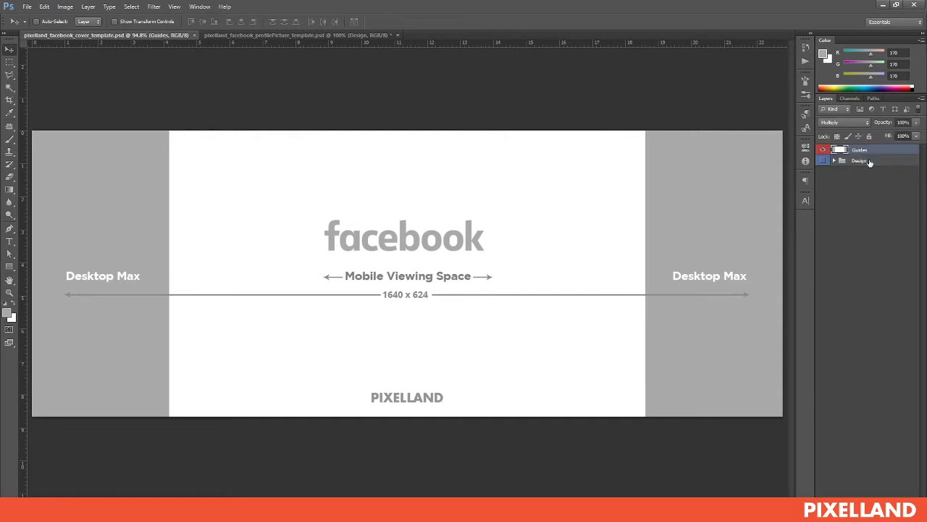
click(868, 160)
click(867, 150)
click(866, 160)
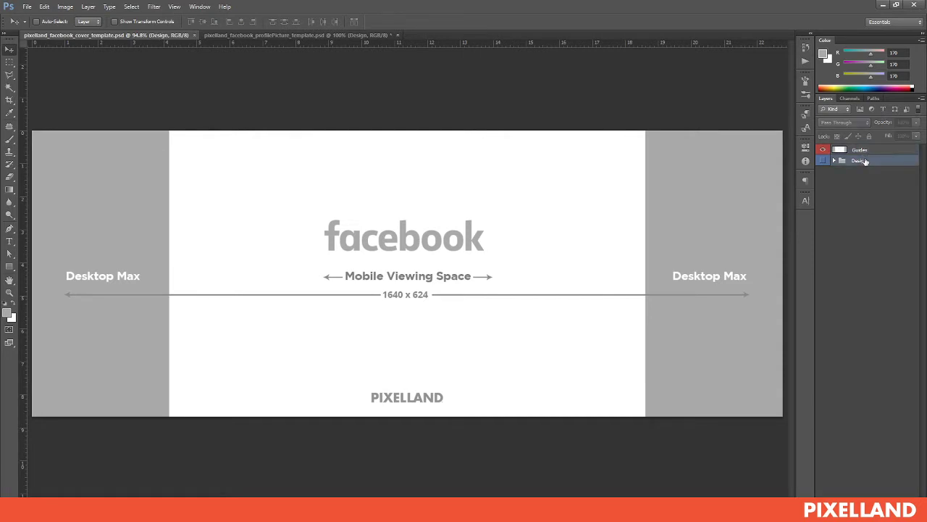
click(865, 151)
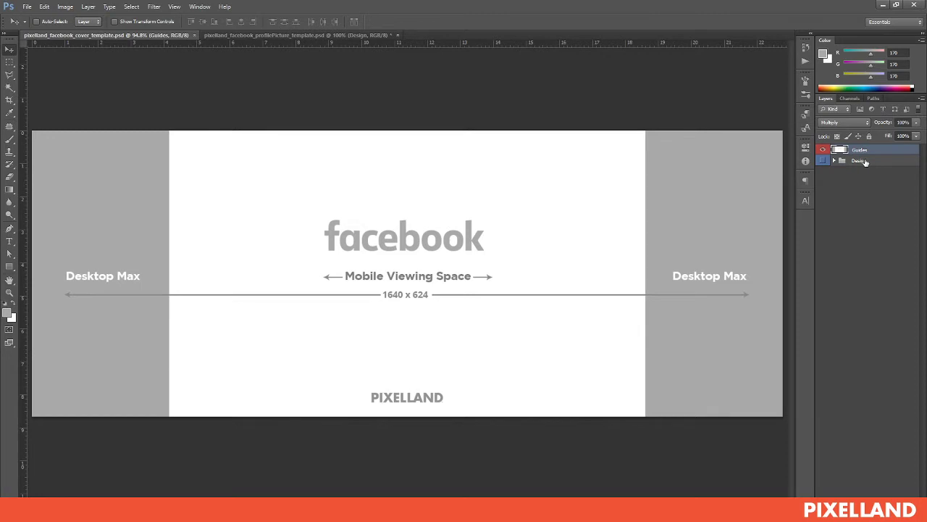
click(864, 162)
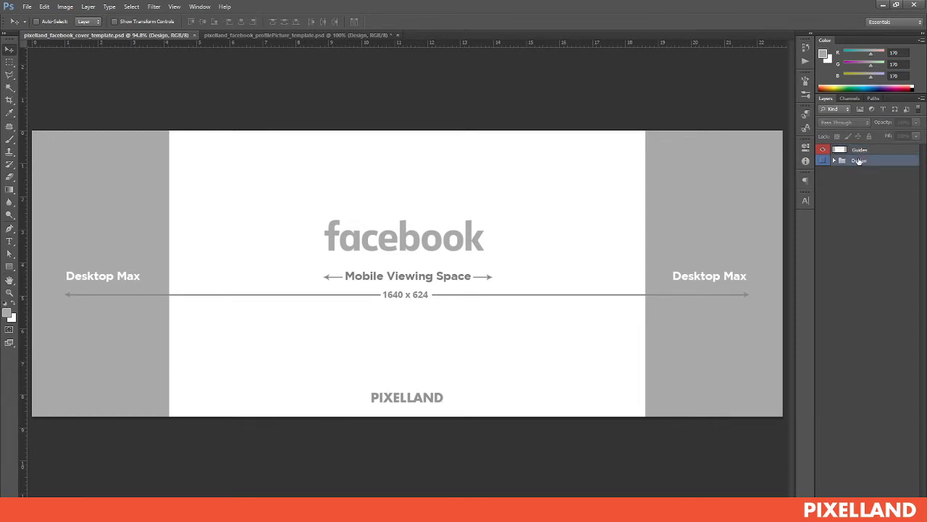
click(865, 151)
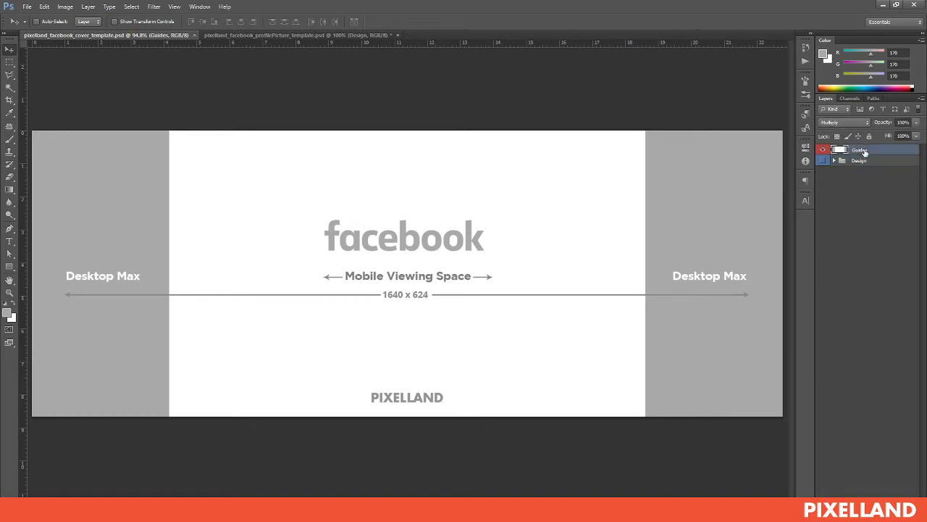
click(859, 160)
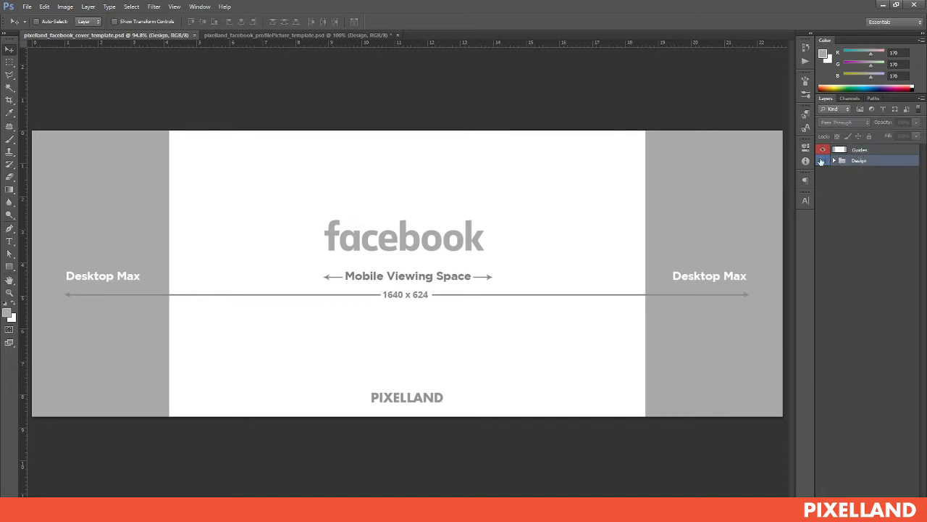
- Preview the Design group over the guides, inspect the layers inside it, and collapse and hide it again
click(821, 160)
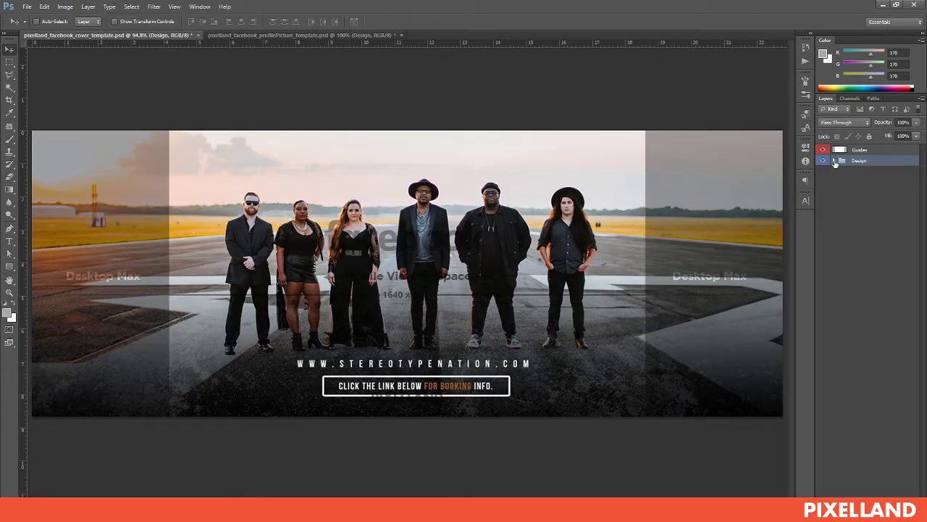
click(833, 161)
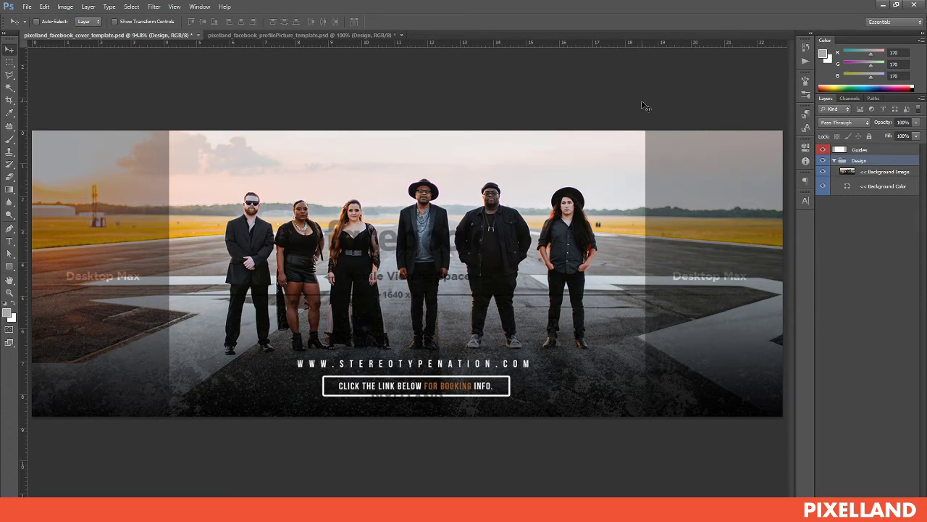
click(835, 160)
click(823, 160)
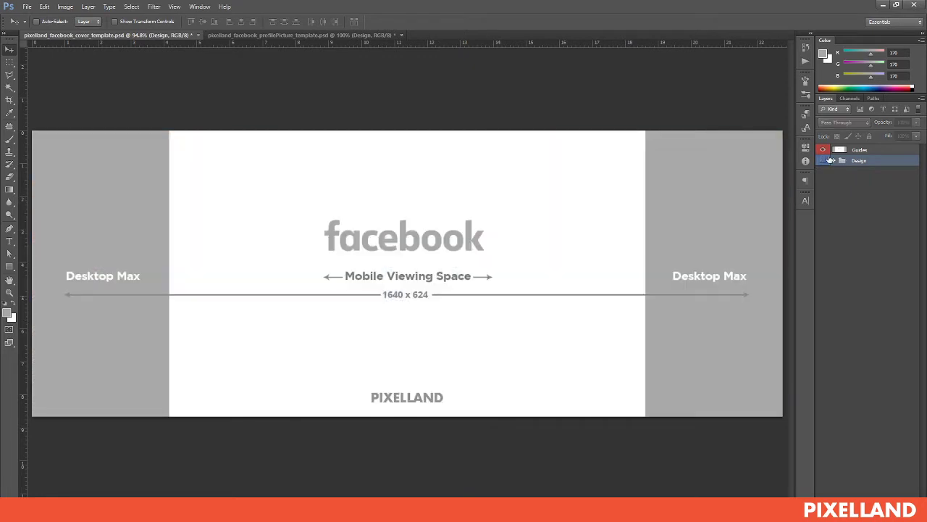
click(867, 151)
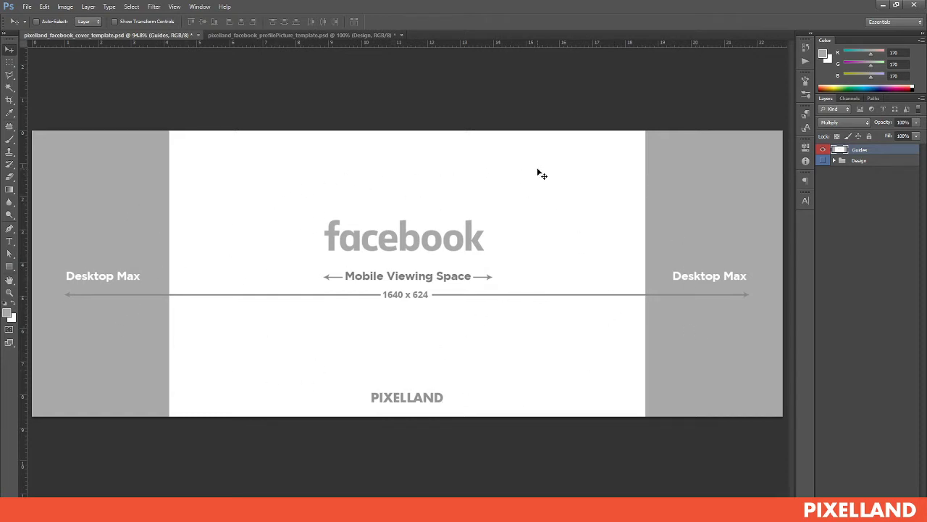
- Show and expand the Design group, and hide the Background Image layer inside it
click(822, 161)
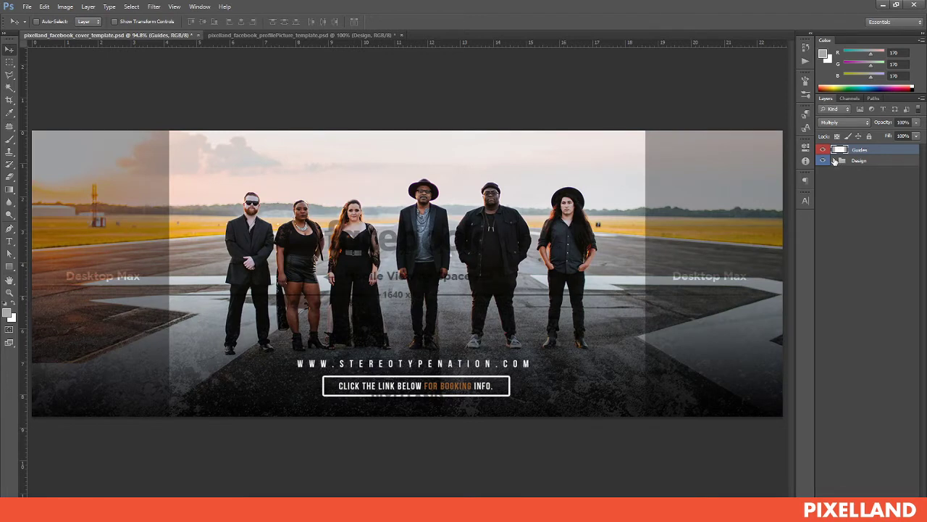
click(834, 160)
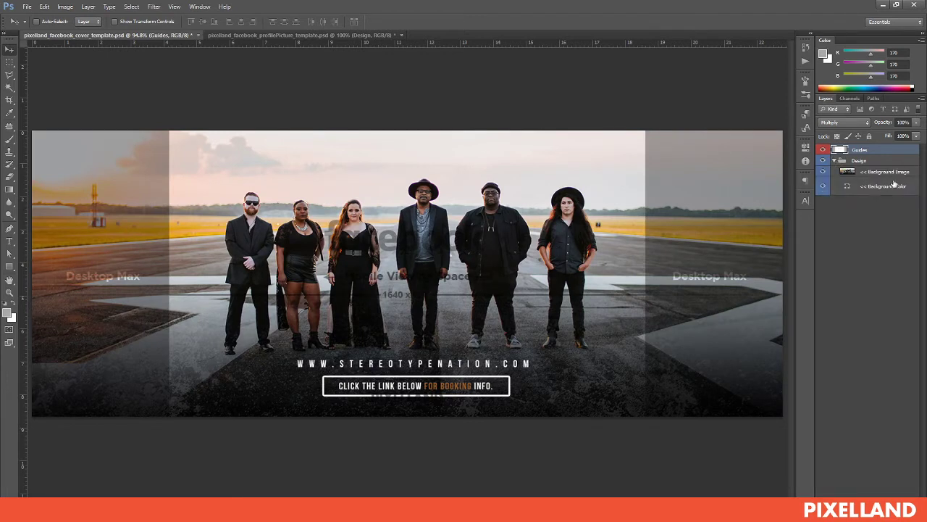
click(849, 187)
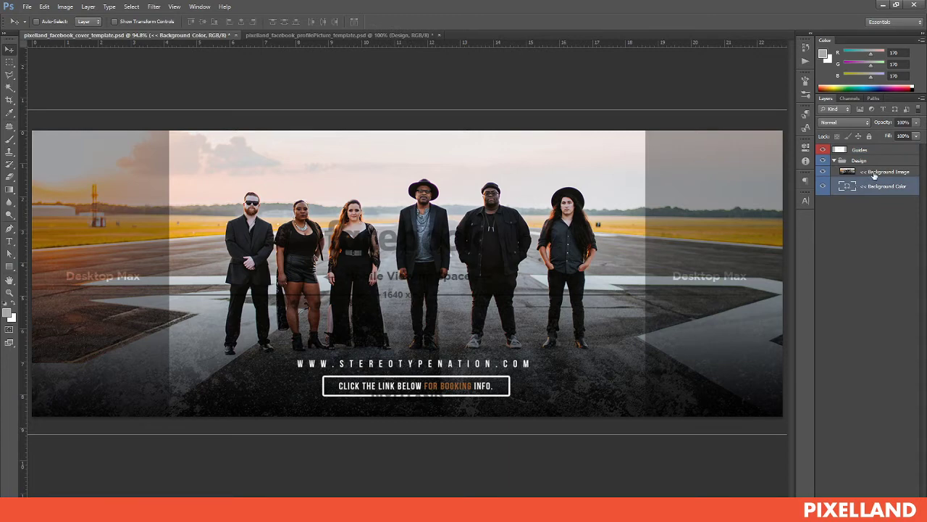
click(874, 174)
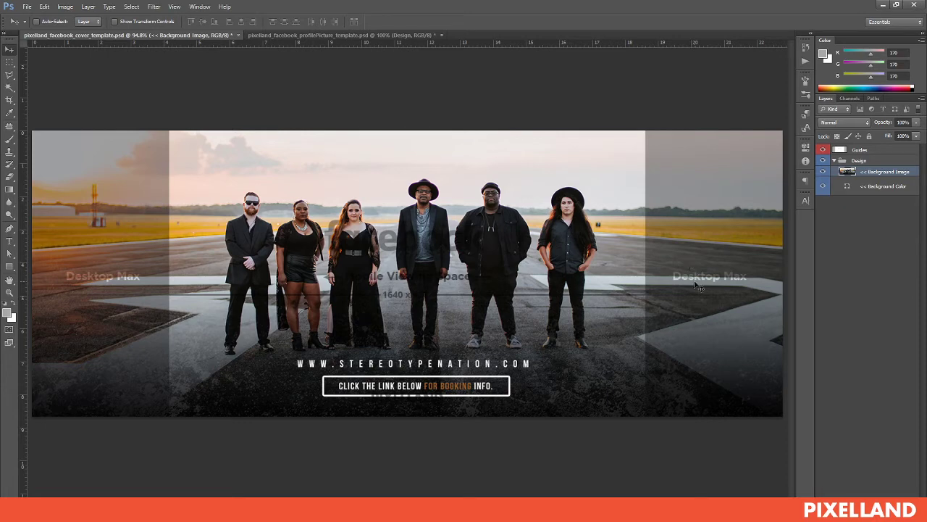
click(824, 173)
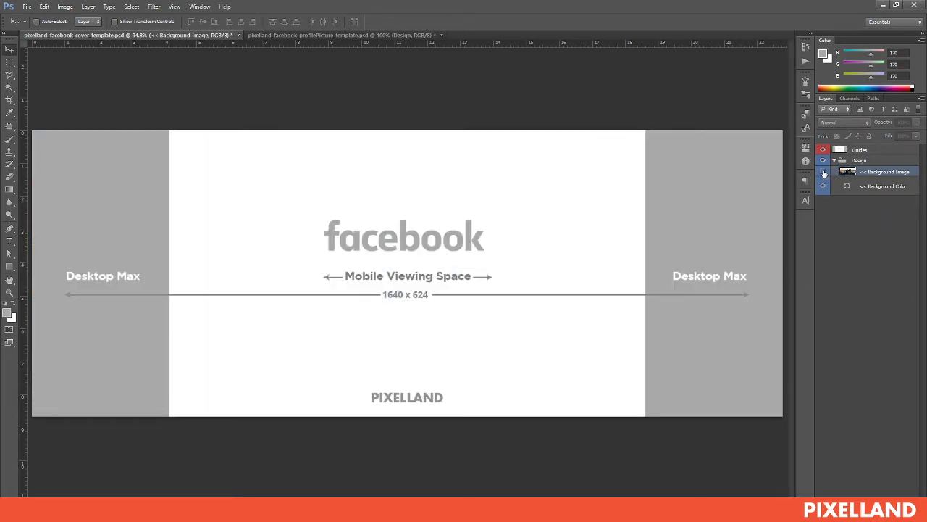
- Try a bright red fill on the Background Color layer and set it back to white (ffffff)
click(887, 188)
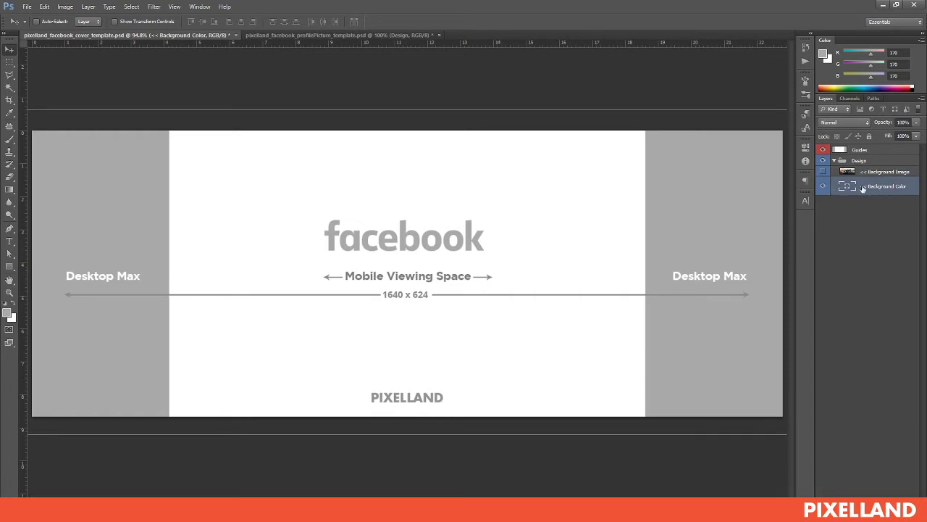
double_click(846, 187)
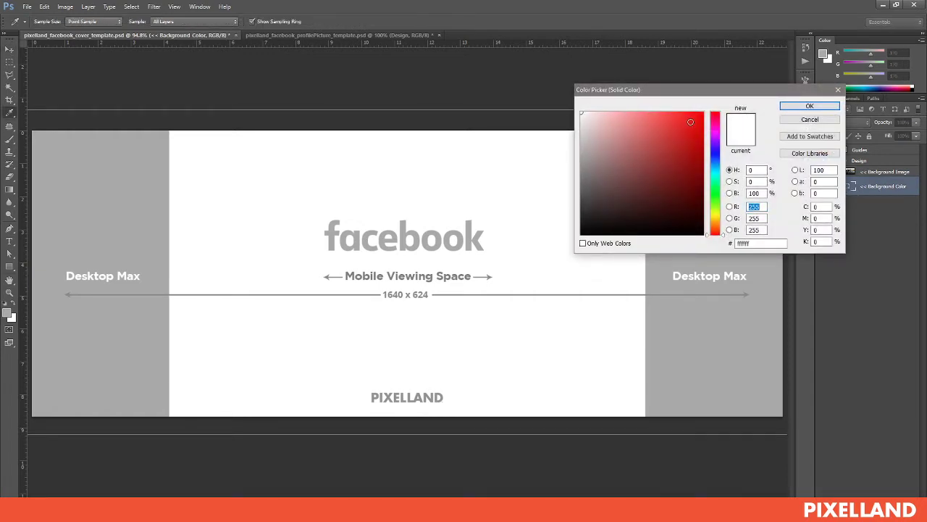
click(696, 118)
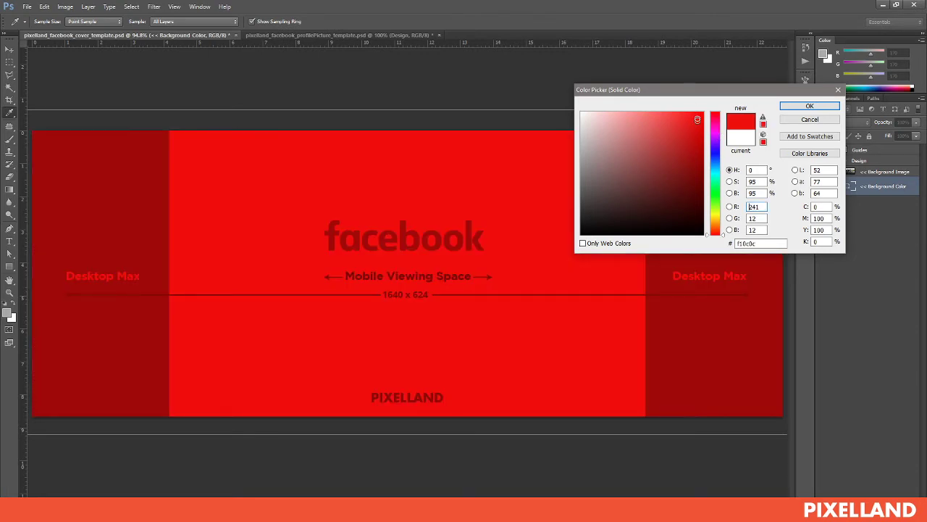
mouse_move(697, 119)
mouse_down()
mouse_move(716, 112)
mouse_move(739, 194)
mouse_up()
mouse_move(688, 156)
mouse_down()
mouse_move(728, 127)
mouse_move(728, 94)
mouse_up()
drag(670, 138, 581, 113)
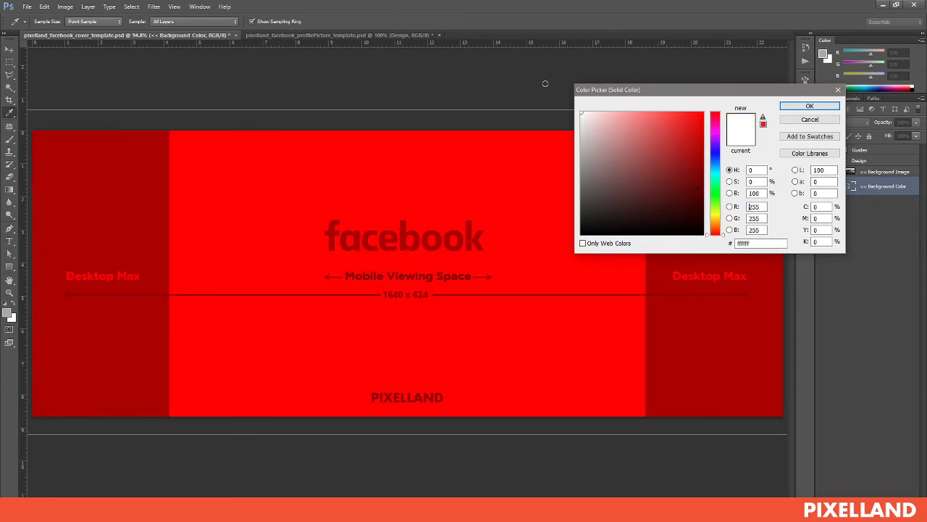
click(809, 106)
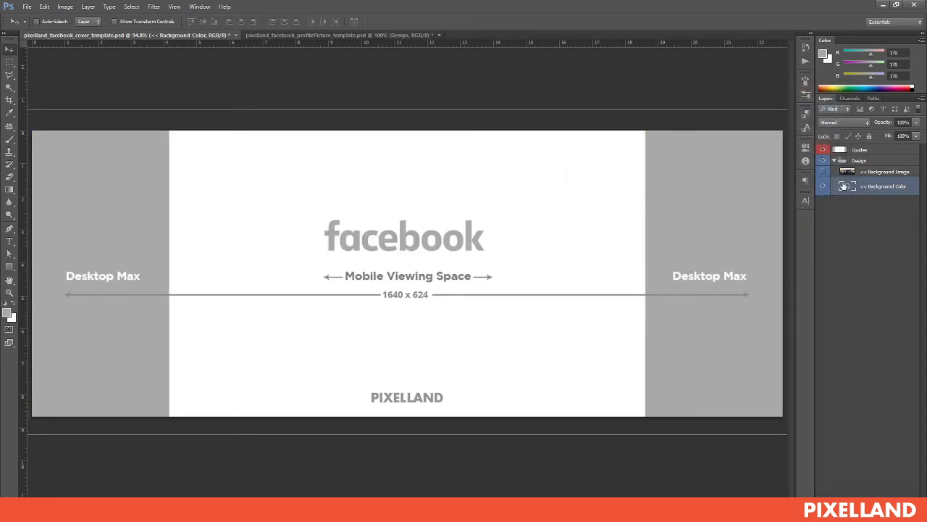
- Preview the existing band cover by toggling the Background Image layer's visibility, leaving it hidden
click(822, 172)
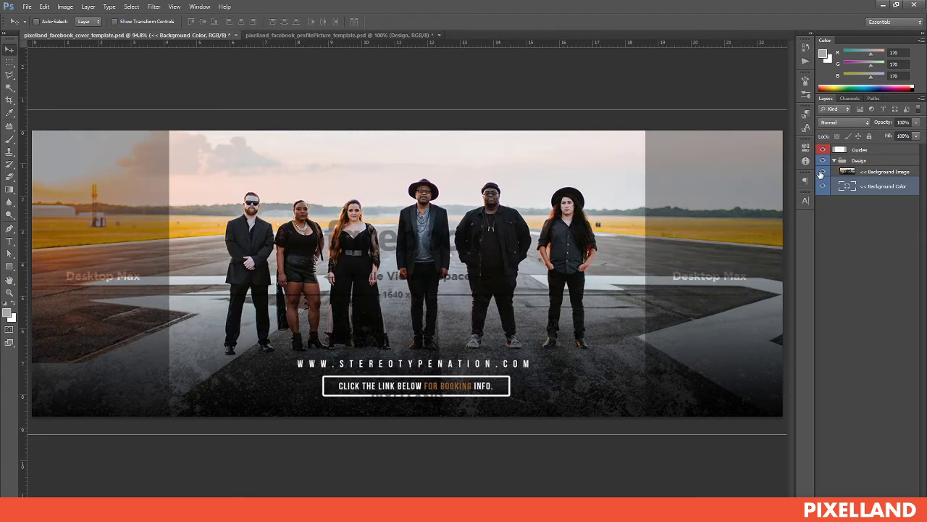
click(823, 171)
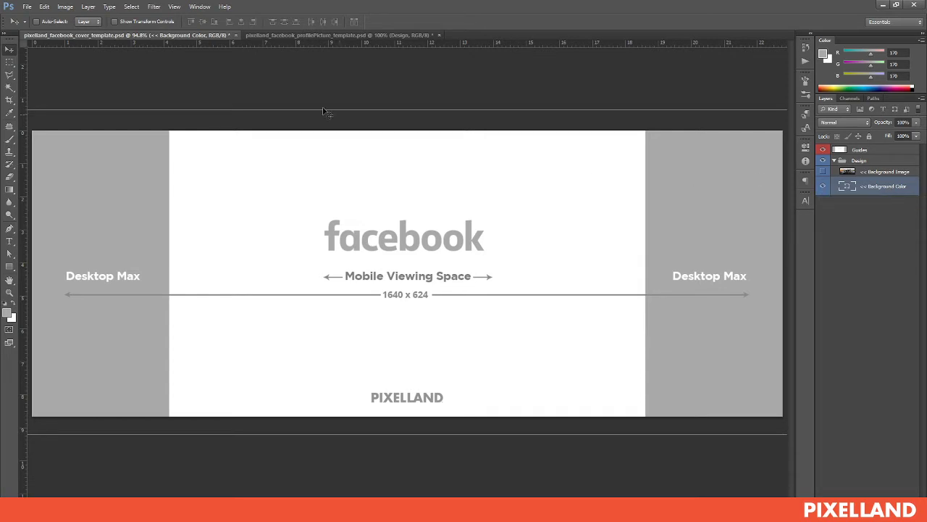
click(27, 7)
mouse_move(44, 6)
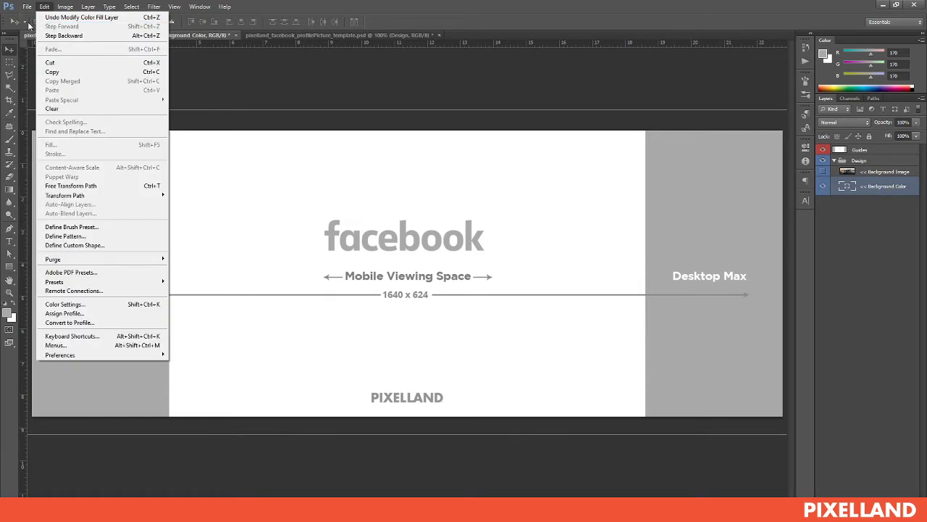
click(228, 77)
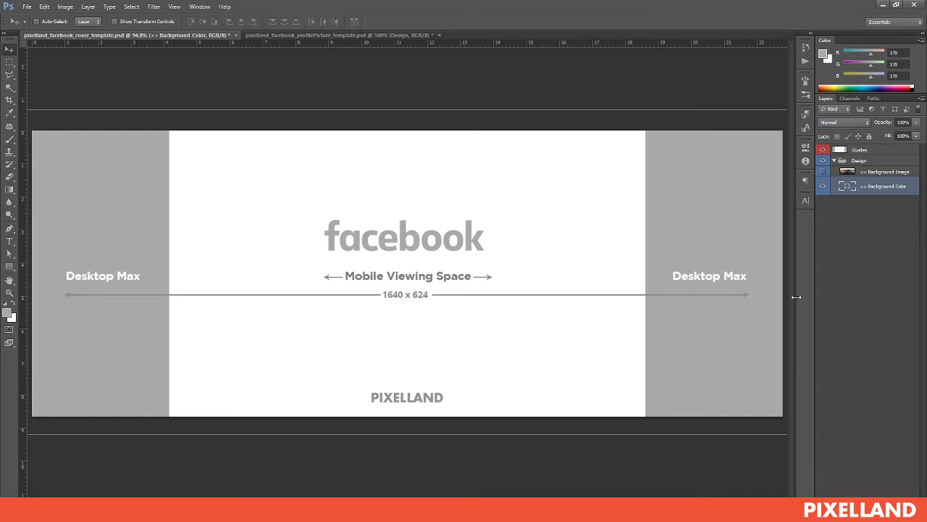
click(822, 172)
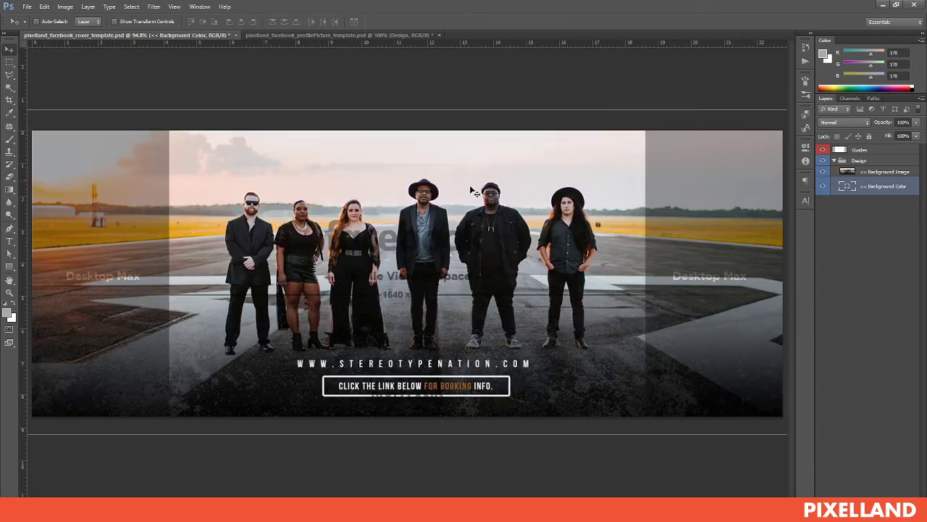
click(822, 172)
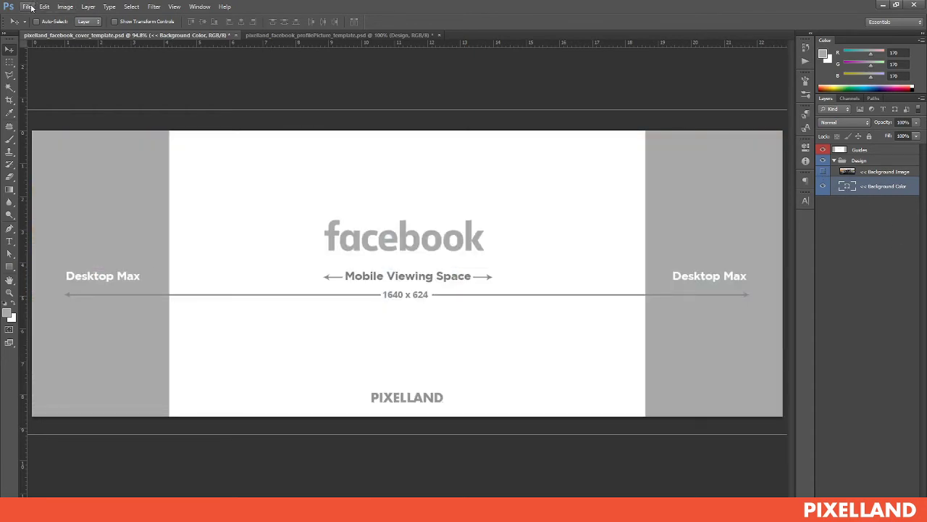
- Start placing an image file and browse through the renders, Stereotype and Captures folders to Band Photos
click(26, 7)
click(44, 165)
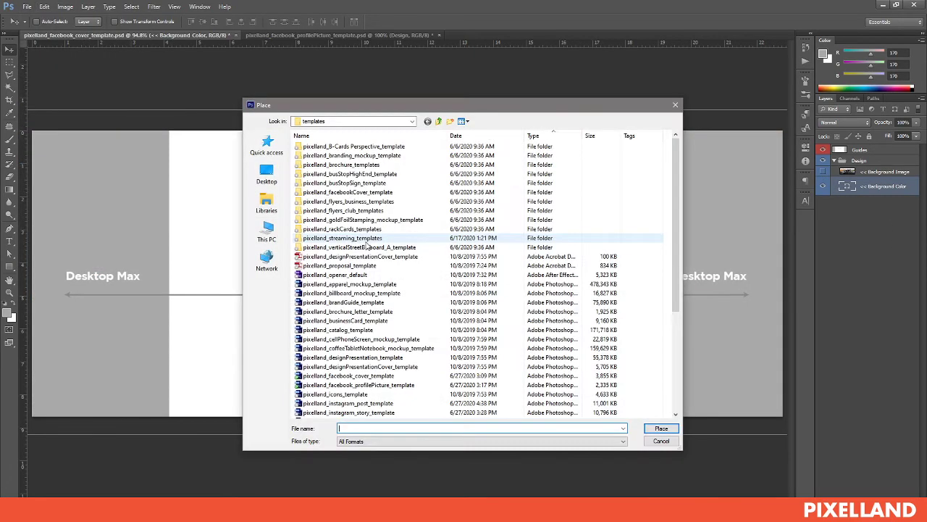
click(438, 121)
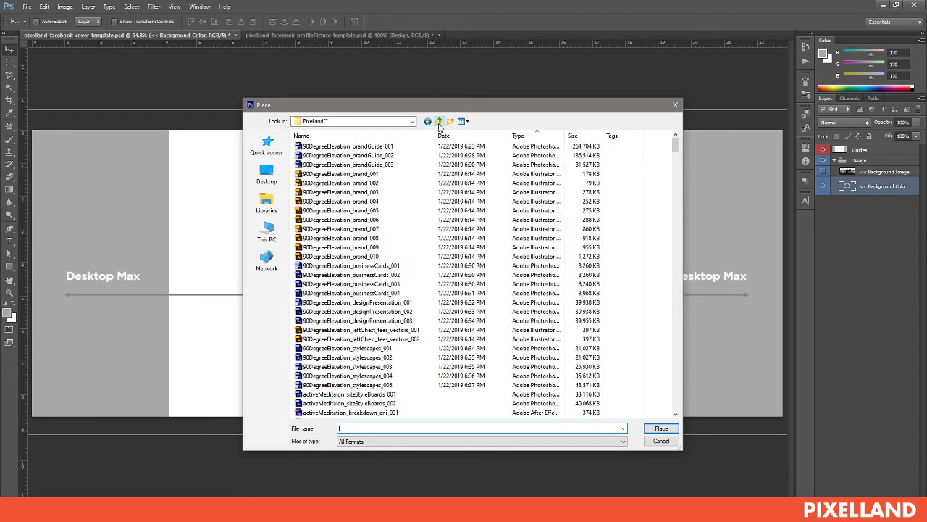
double_click(309, 210)
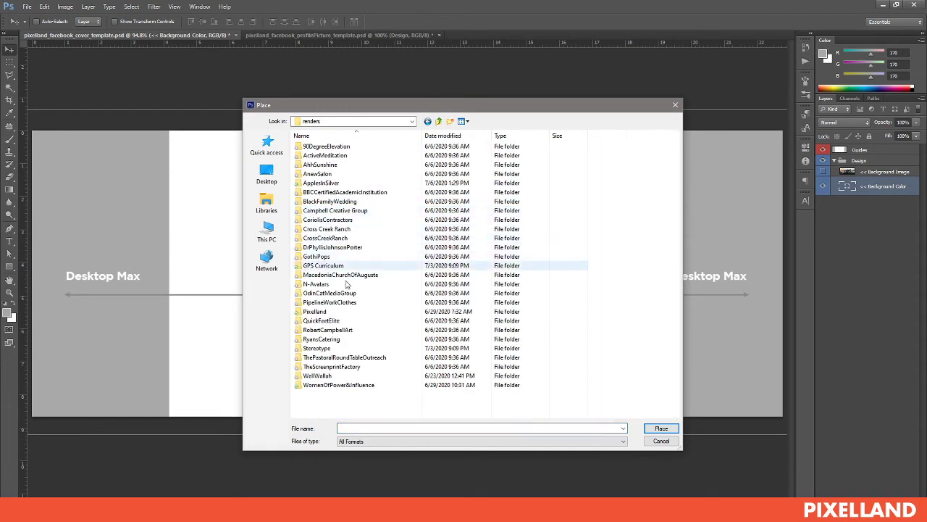
double_click(323, 357)
key(BackSpace)
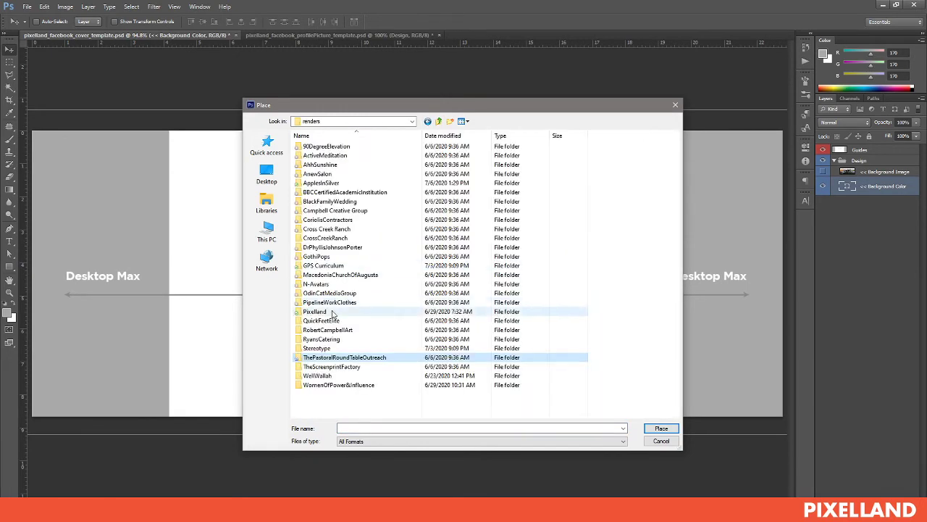
double_click(316, 347)
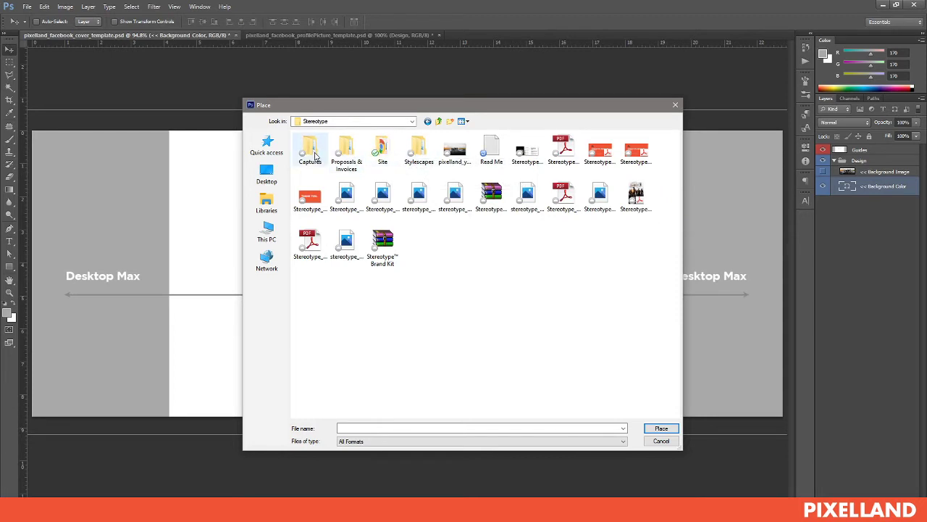
double_click(316, 156)
double_click(318, 159)
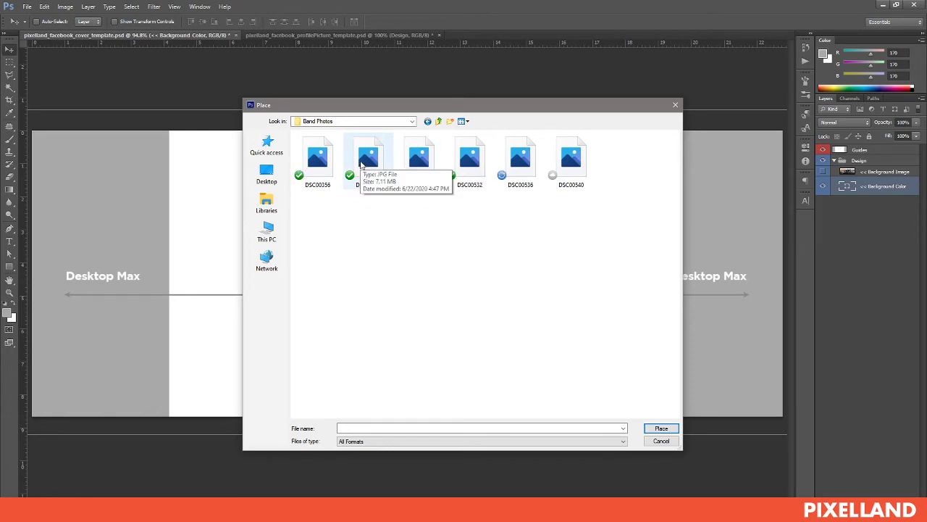
- Place the photo DSC00461 in the Design group, directly above the Background Color layer
click(467, 121)
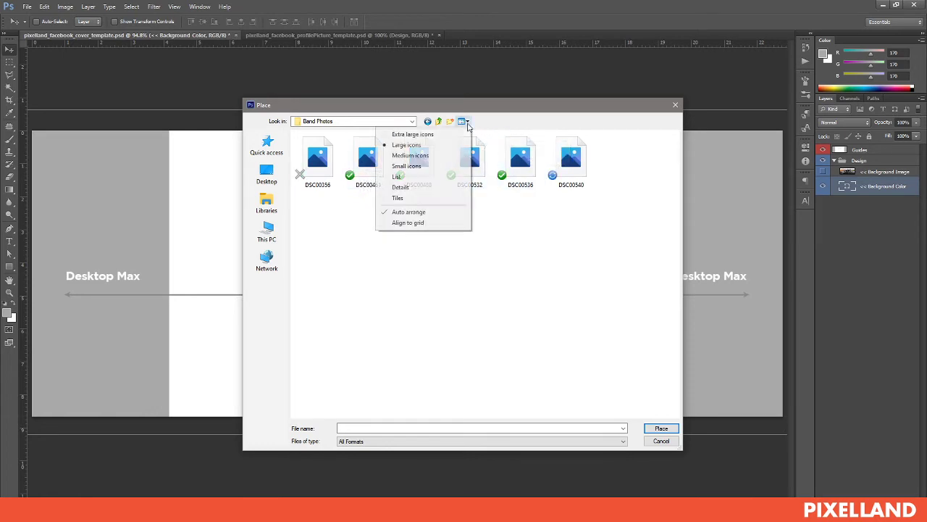
click(439, 153)
click(368, 159)
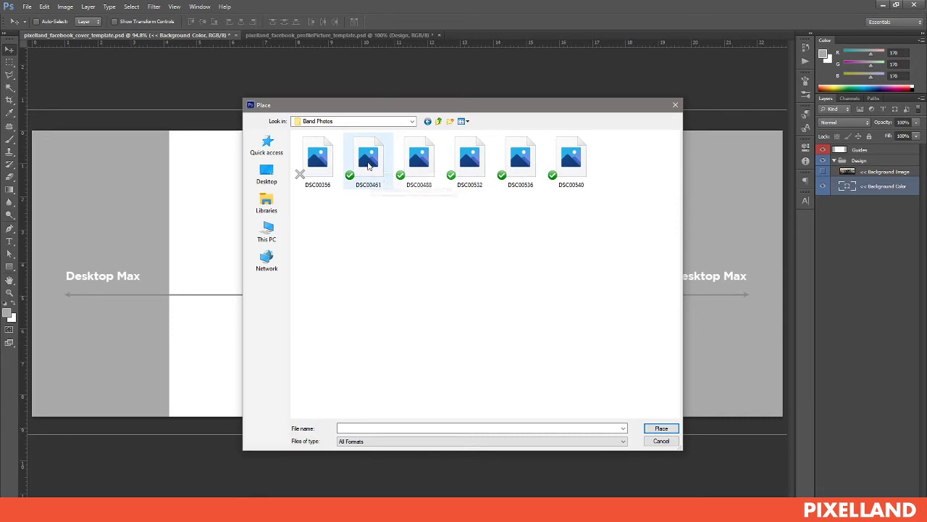
click(661, 428)
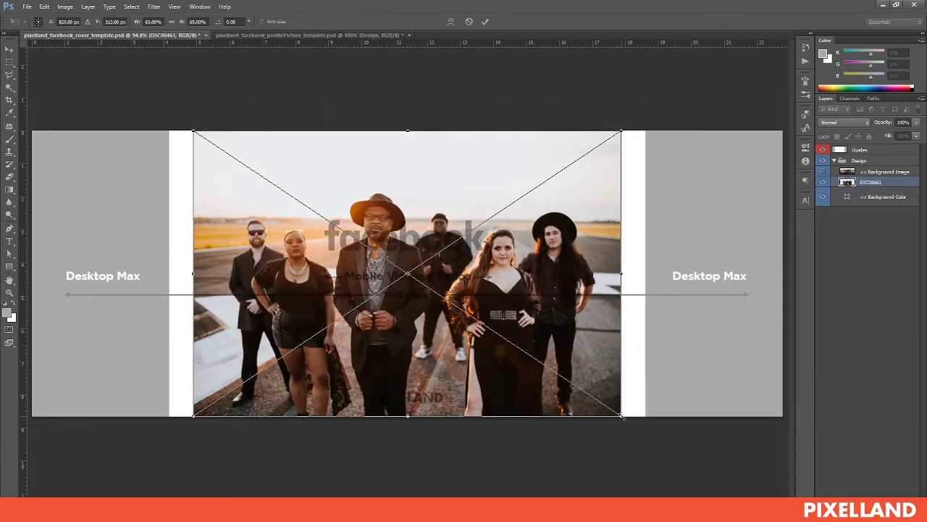
- Scale the placed DSC00461 photo to about 115% so it covers the cover's full width, and delete the hidden Background Image layer
drag(622, 417, 808, 475)
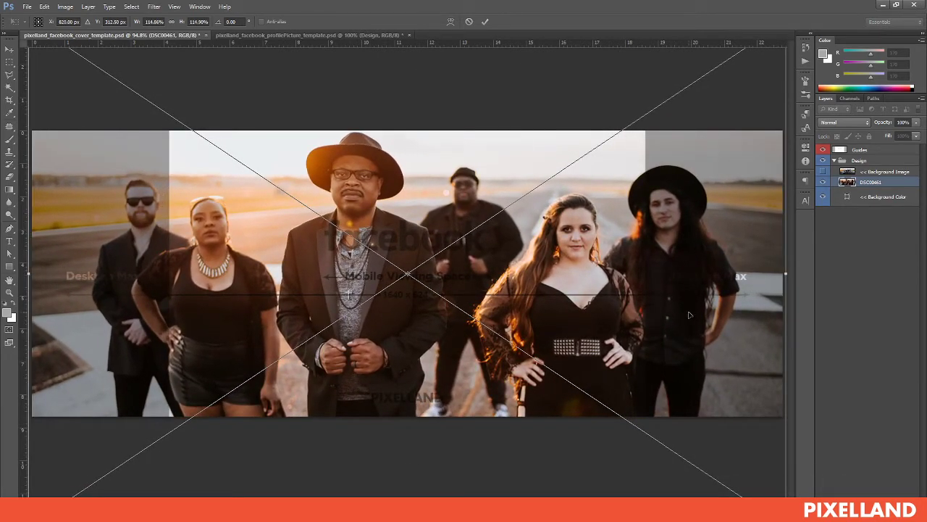
key(Return)
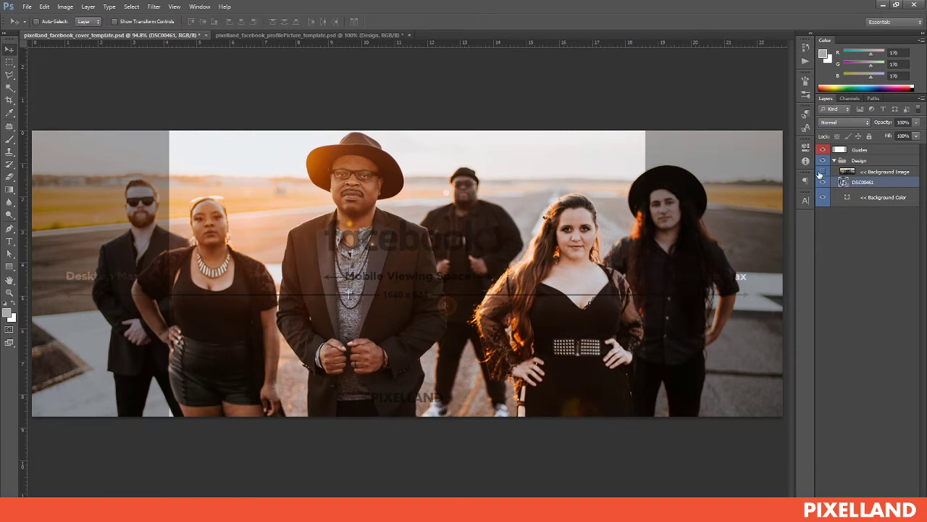
click(867, 171)
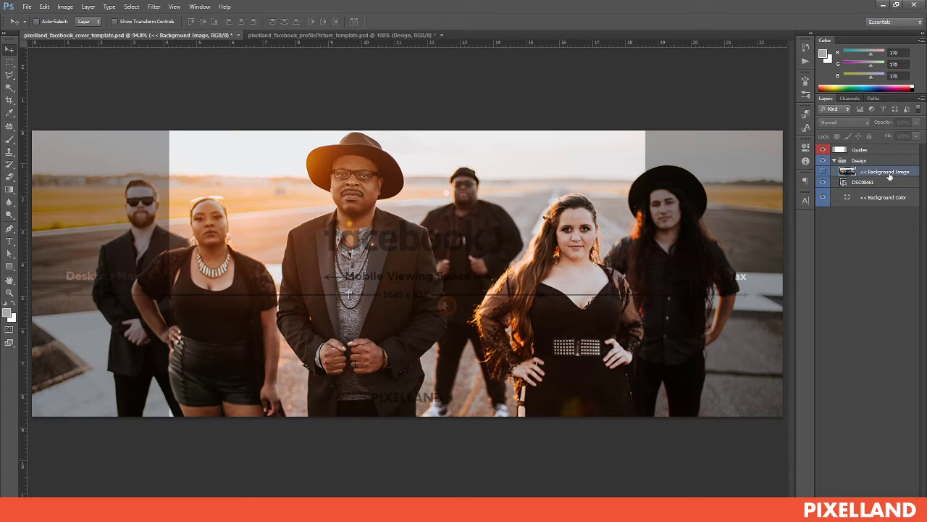
key(Delete)
- Reposition the band photo so all heads fit inside the cover, and preview it with the Guides layer temporarily hidden
drag(688, 259, 681, 239)
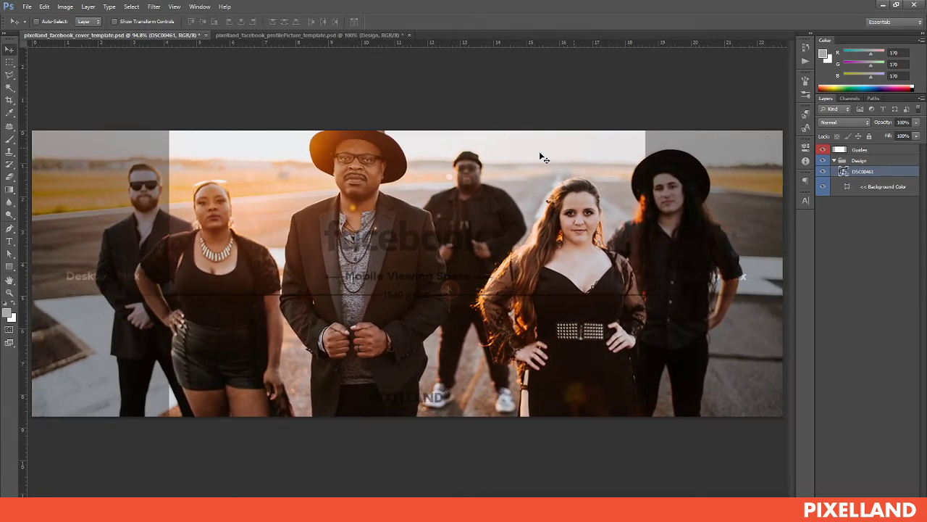
drag(340, 259, 340, 277)
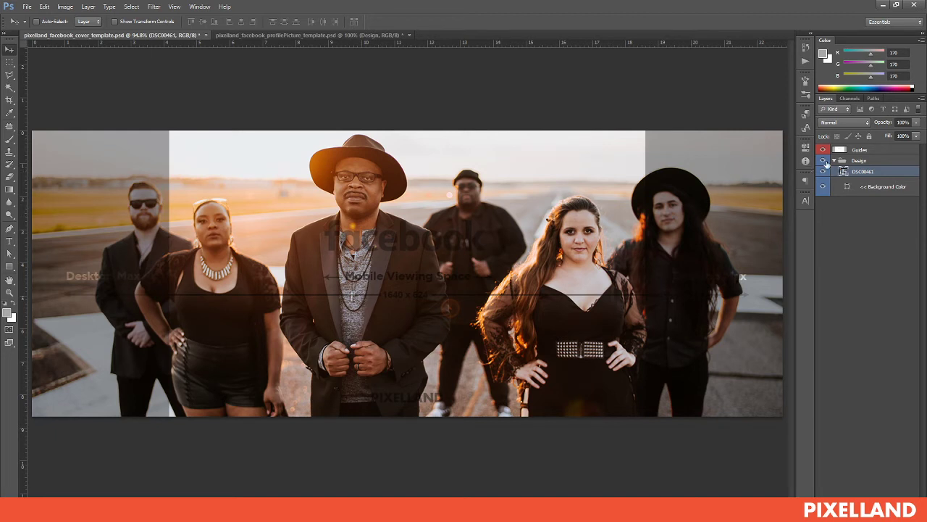
drag(581, 195, 580, 196)
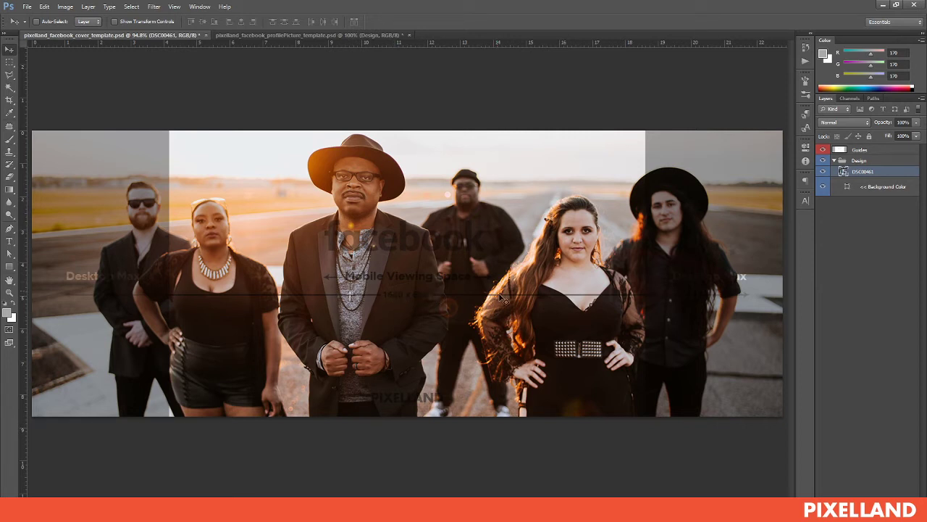
click(823, 149)
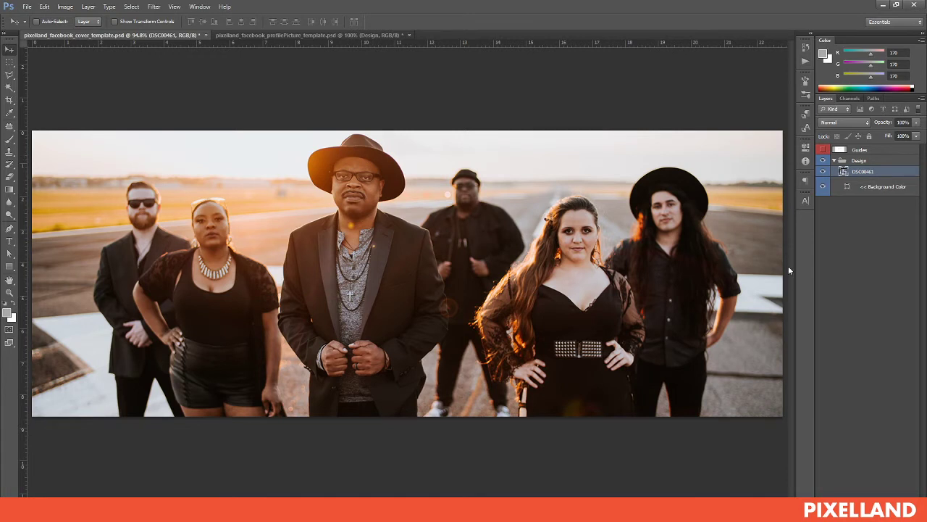
click(824, 149)
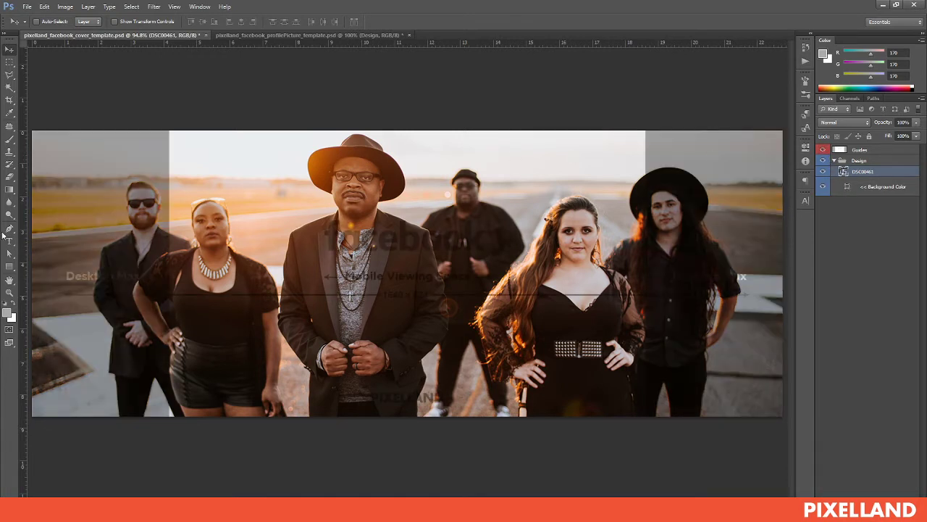
- Draw a long thin grey rectangle shape almost as wide as the mobile viewing area and move it near the cover's lower edge
click(10, 267)
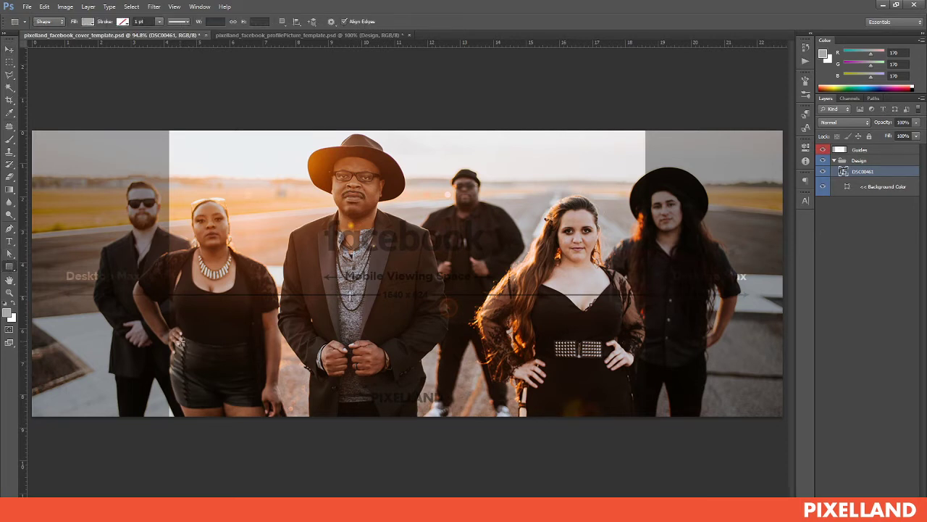
drag(179, 340, 636, 371)
key(v)
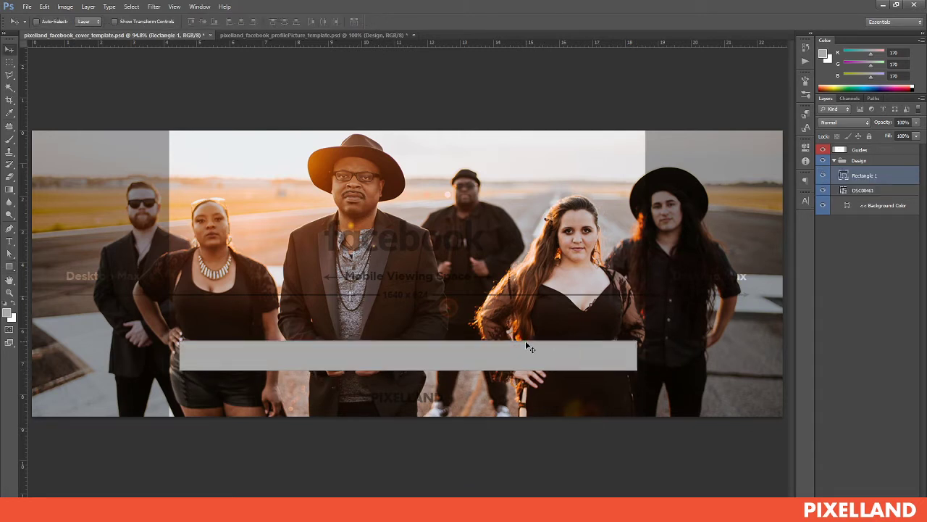
drag(526, 343, 529, 372)
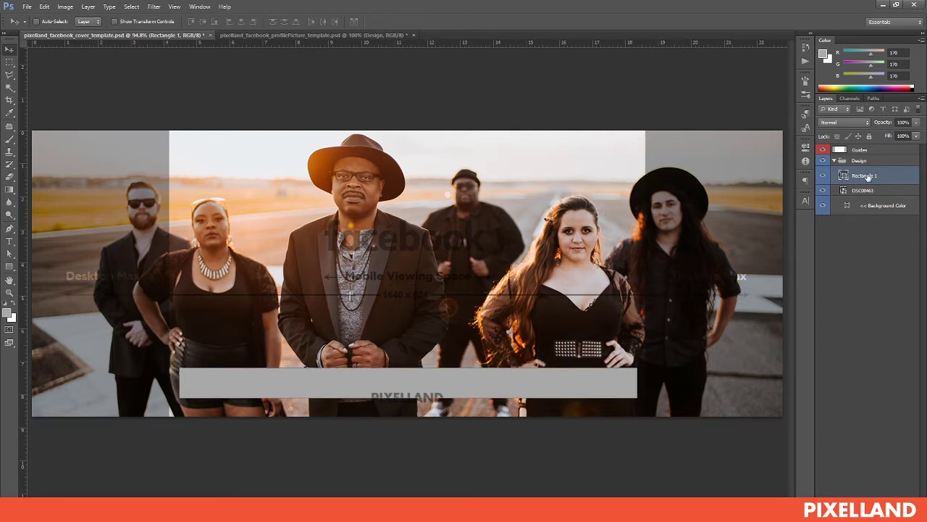
- Add a white (ffffff) outside stroke of 4 px to the rectangle as a layer style
click(837, 501)
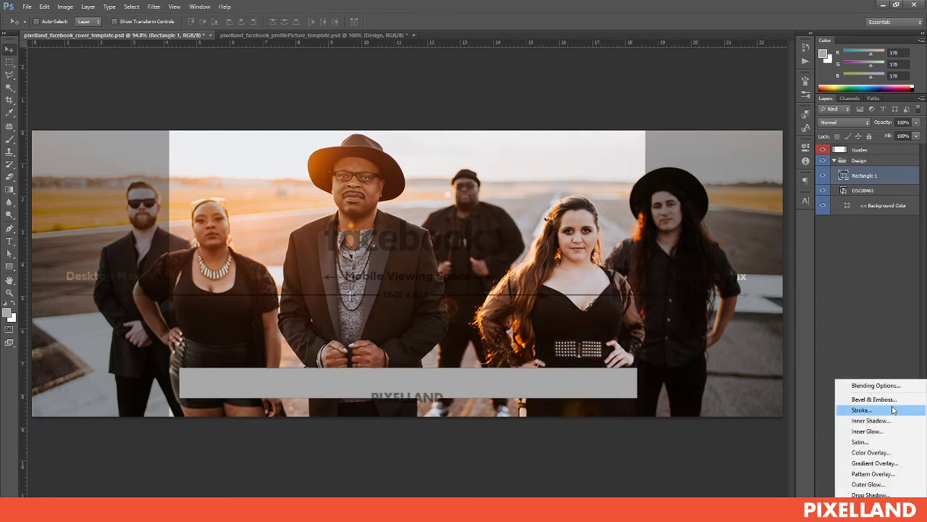
click(873, 385)
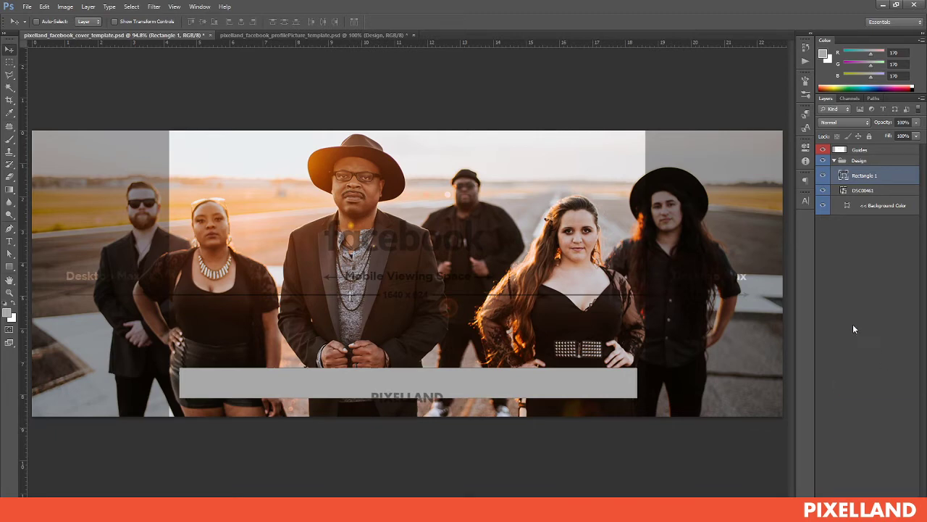
click(558, 211)
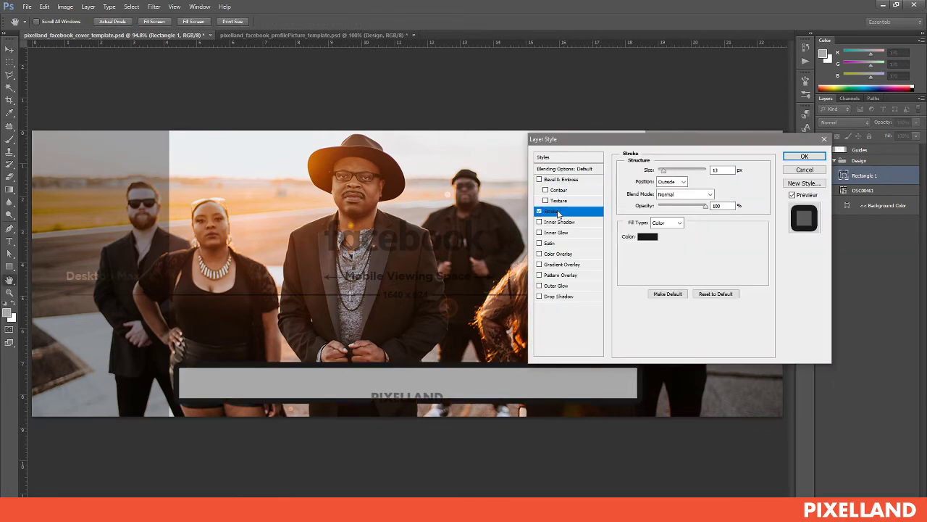
click(647, 236)
click(582, 113)
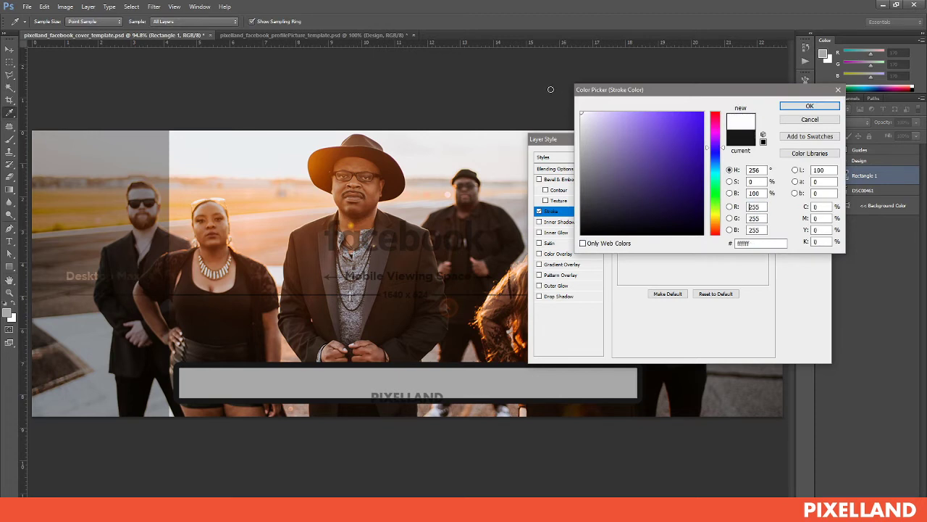
click(809, 106)
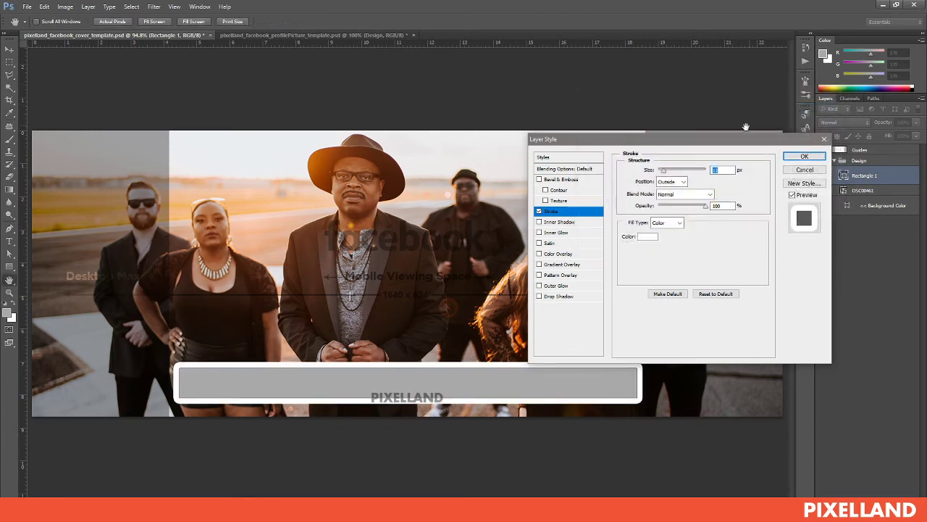
double_click(719, 169)
scroll(725, 170, down, 5)
scroll(724, 169, down, 4)
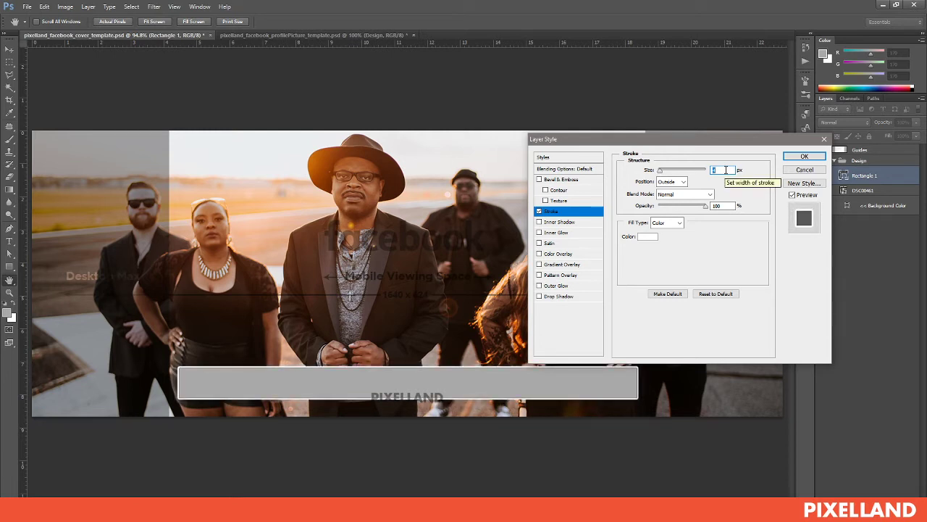
- Set the rectangle's fill opacity to 0% so only its stroke outline is drawn, and apply the layer style
click(569, 168)
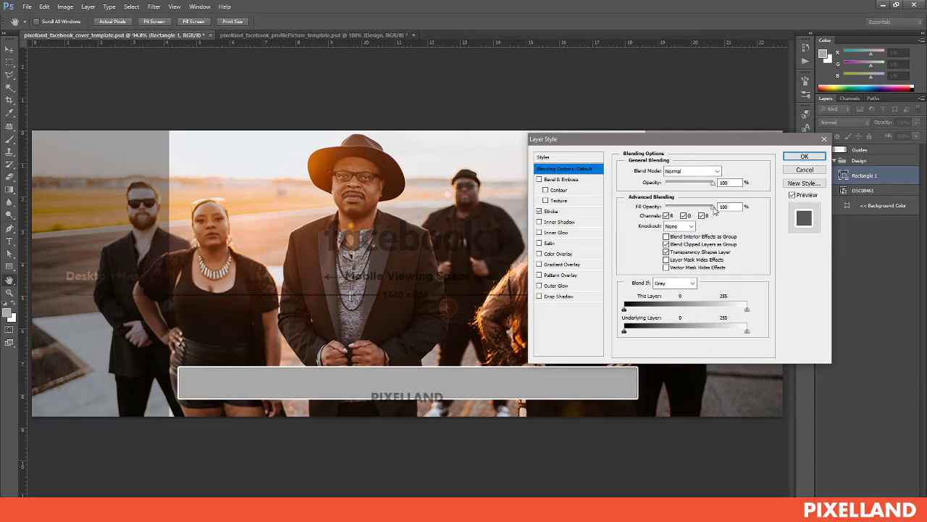
drag(714, 209, 660, 208)
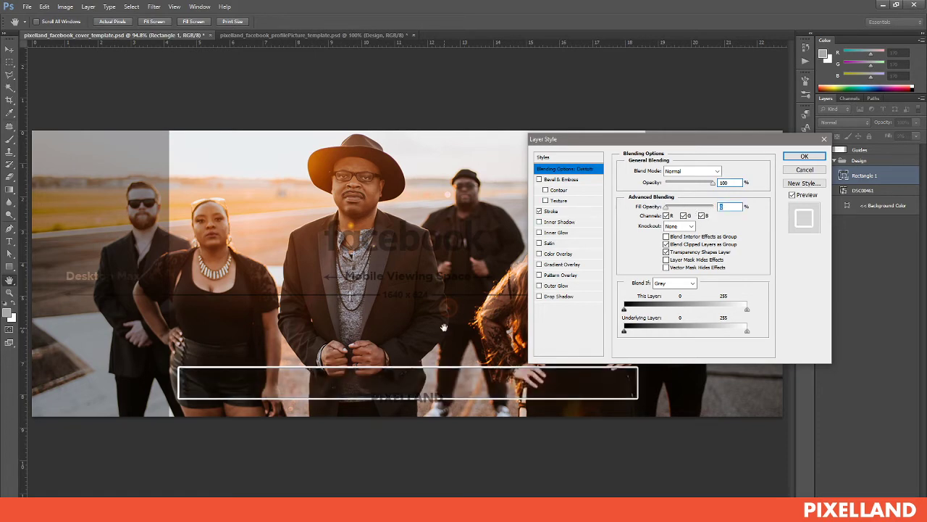
click(808, 160)
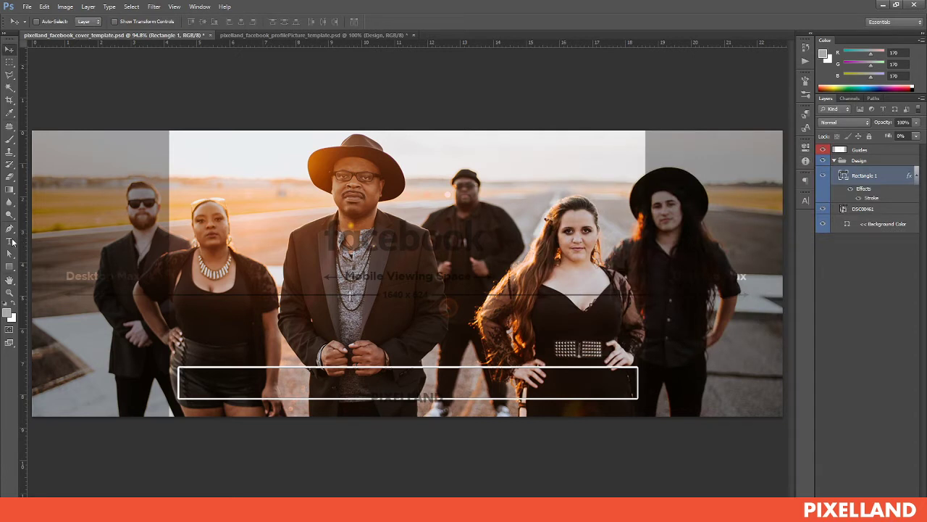
click(11, 241)
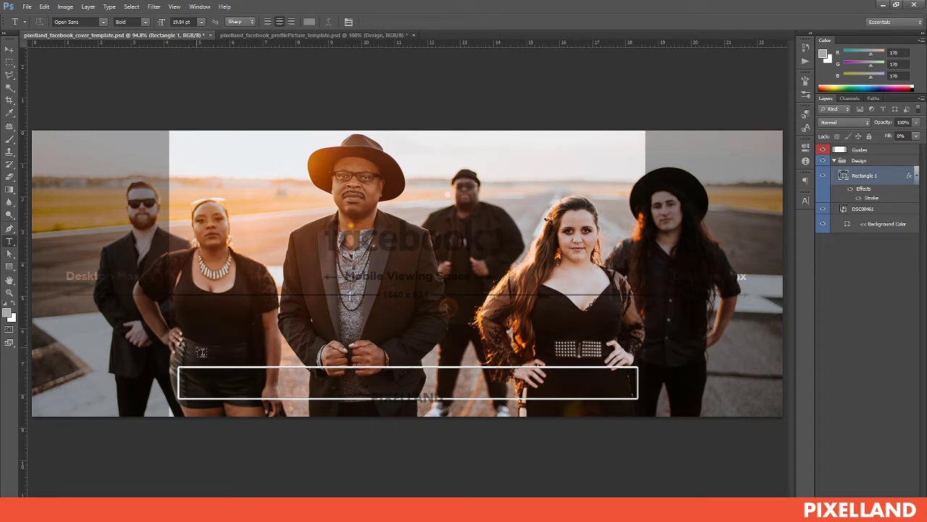
click(195, 381)
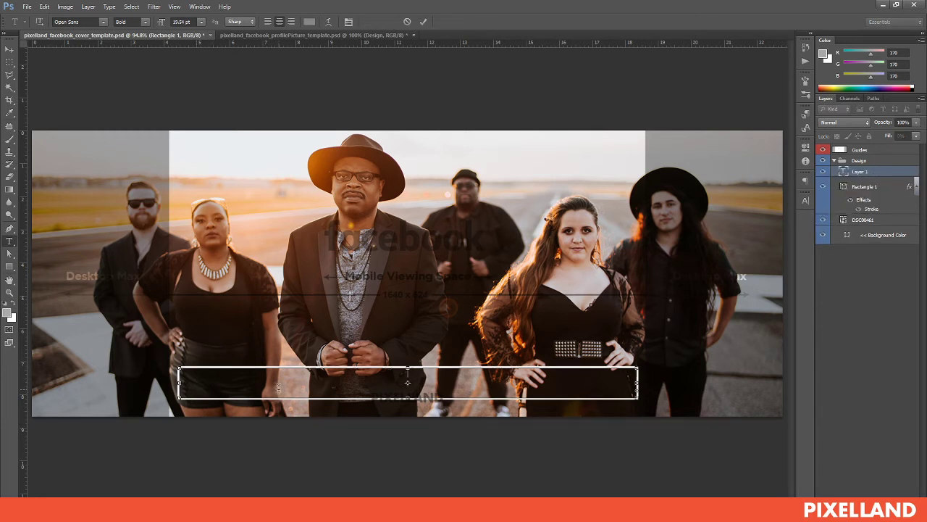
text(dadadsc)
key(BackSpace)
key(BackSpace)
key(BackSpace)
key(BackSpace)
key(BackSpace)
key(BackSpace)
key(BackSpace)
key(Escape)
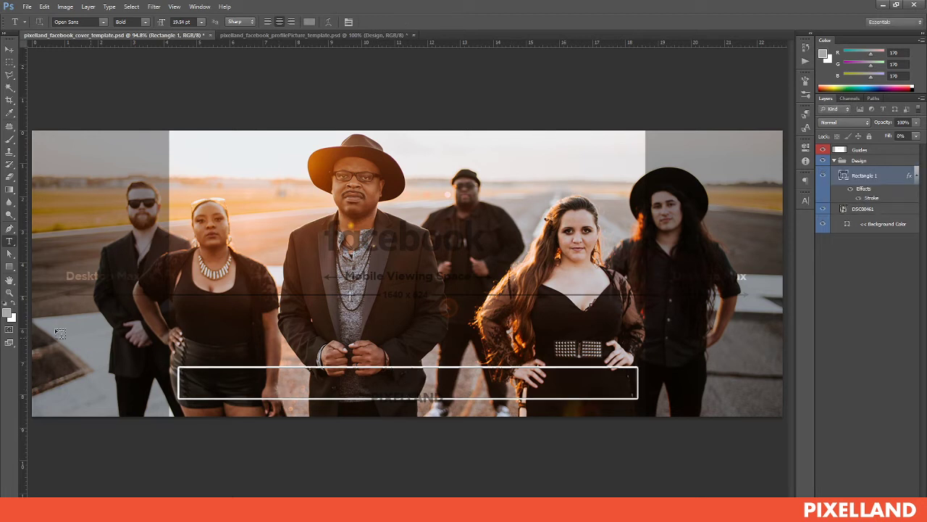
click(209, 331)
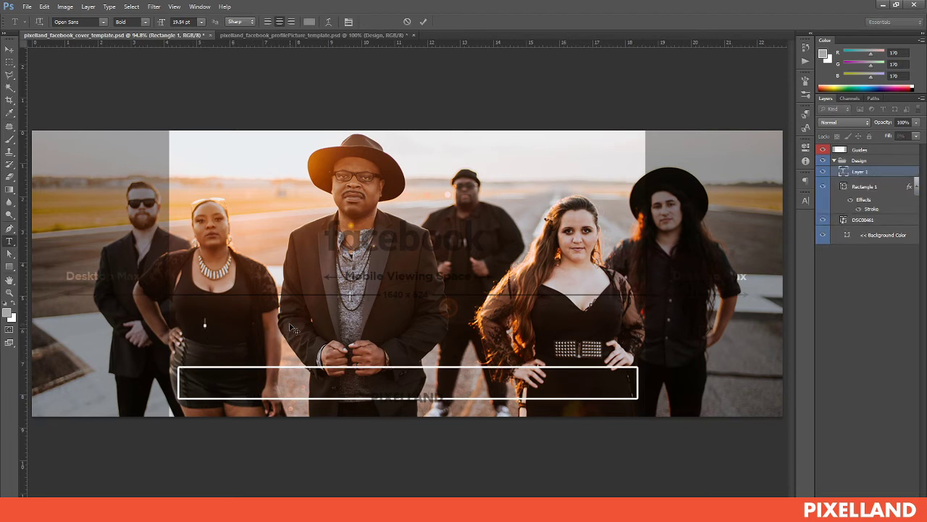
text(www.stereotypenation.com)
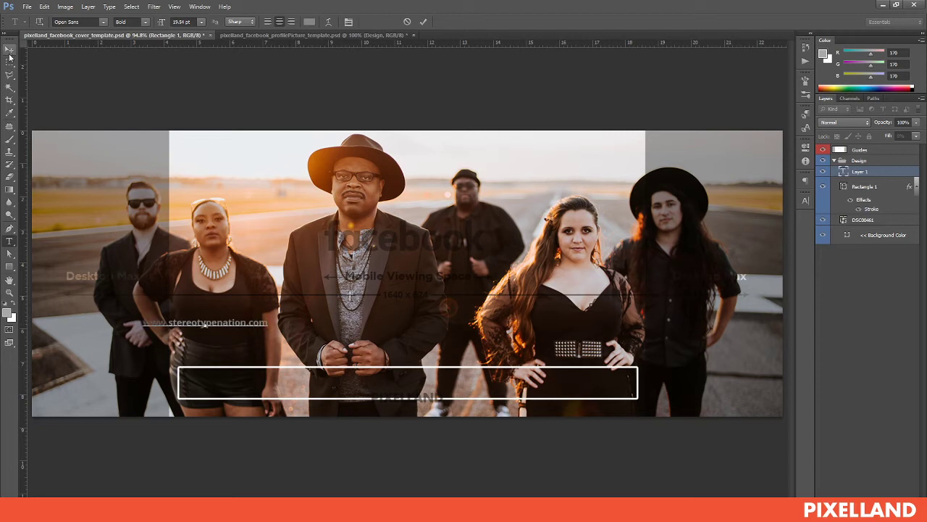
click(9, 54)
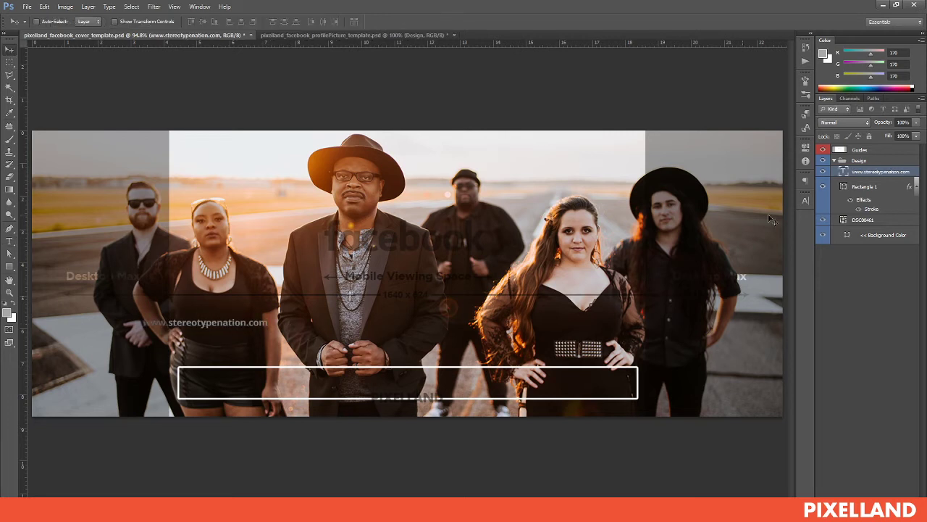
- Change the website text's color to white (ffffff)
click(807, 201)
click(767, 256)
drag(608, 131, 578, 109)
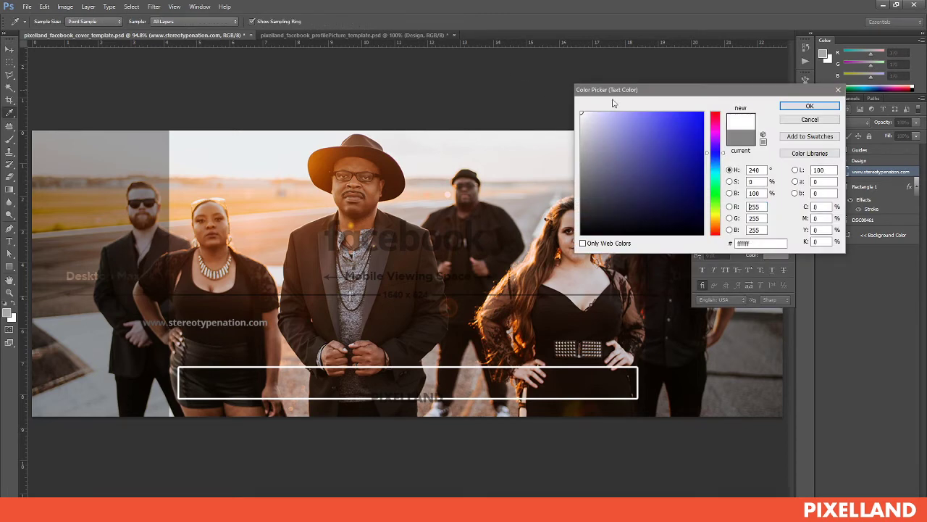
click(809, 106)
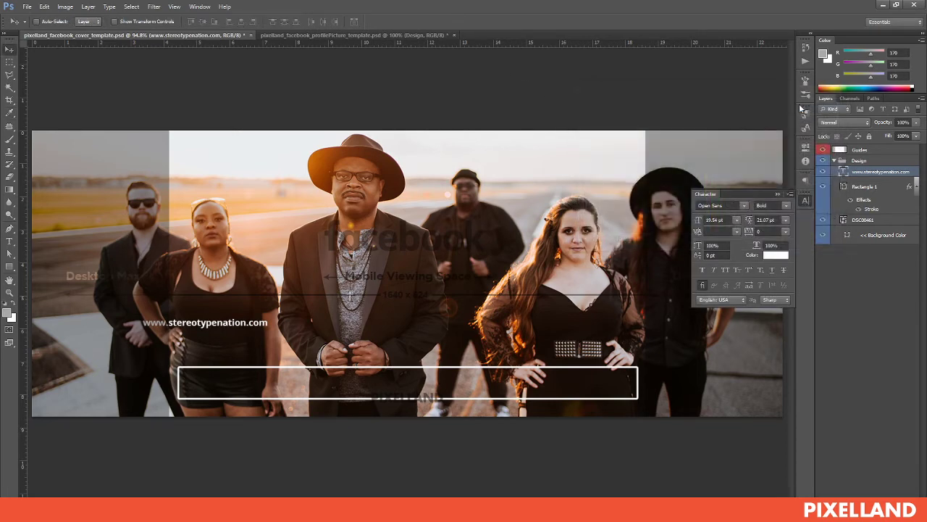
- Set the website text's Open Sans font style to Regular and turn on All Caps
click(788, 207)
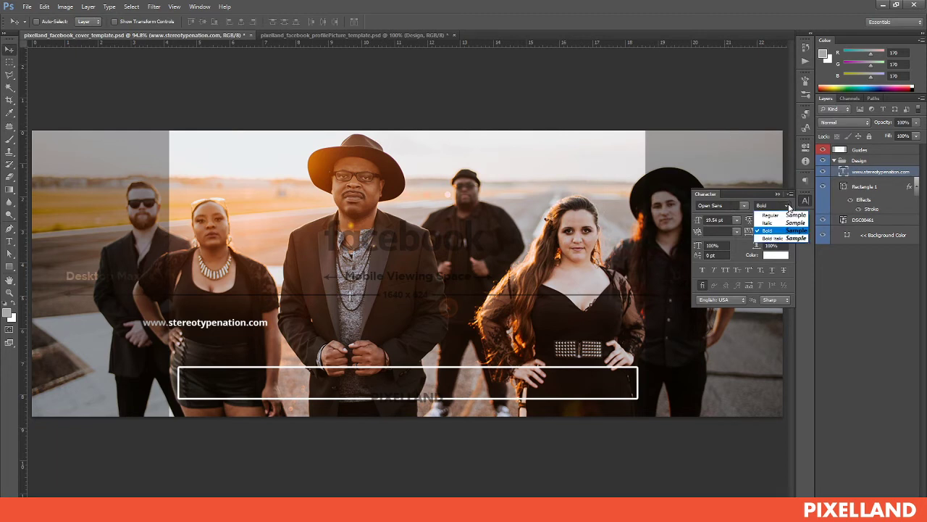
click(738, 196)
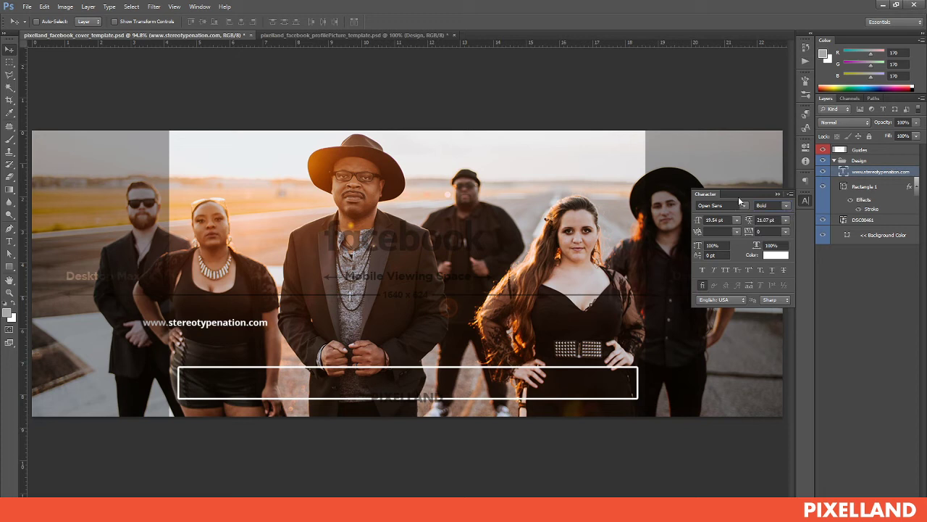
click(786, 204)
click(776, 218)
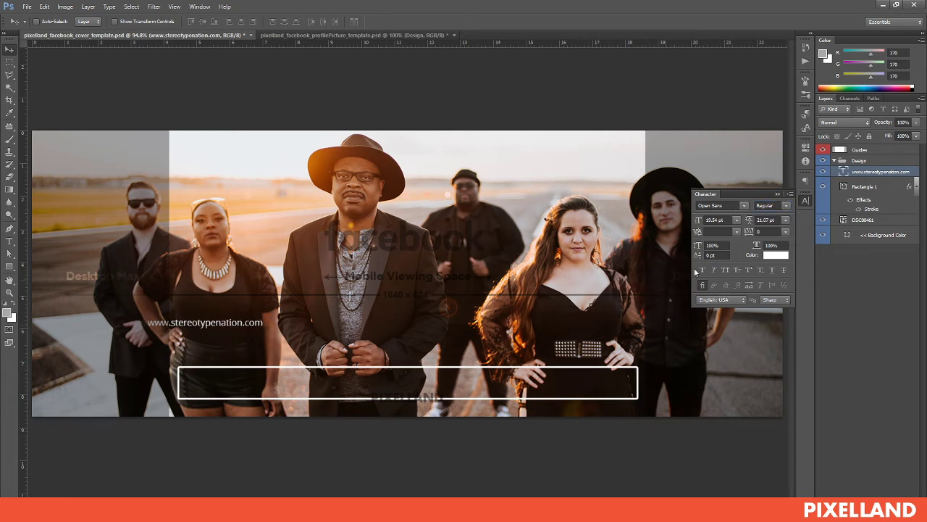
click(725, 270)
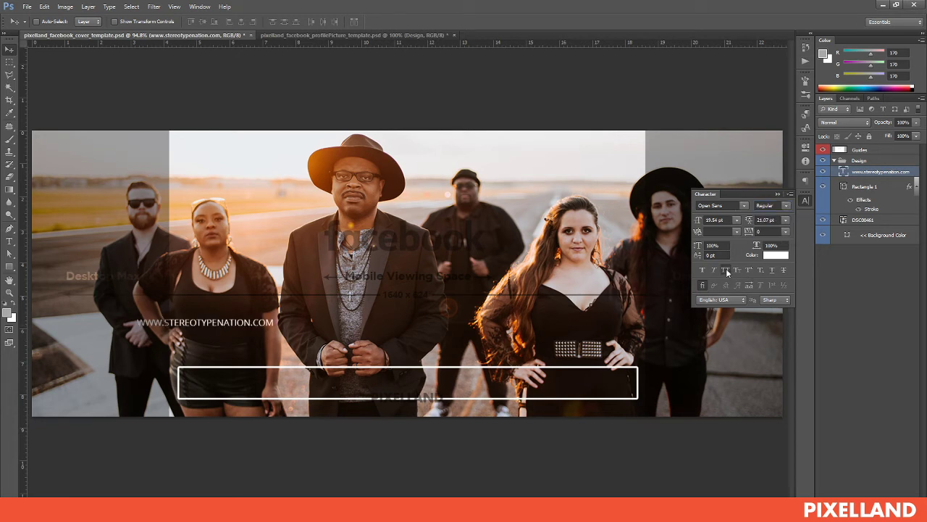
- Set the website text's tracking to 500 and move the text into the center of the outlined rectangle
click(757, 232)
text(500)
key(Return)
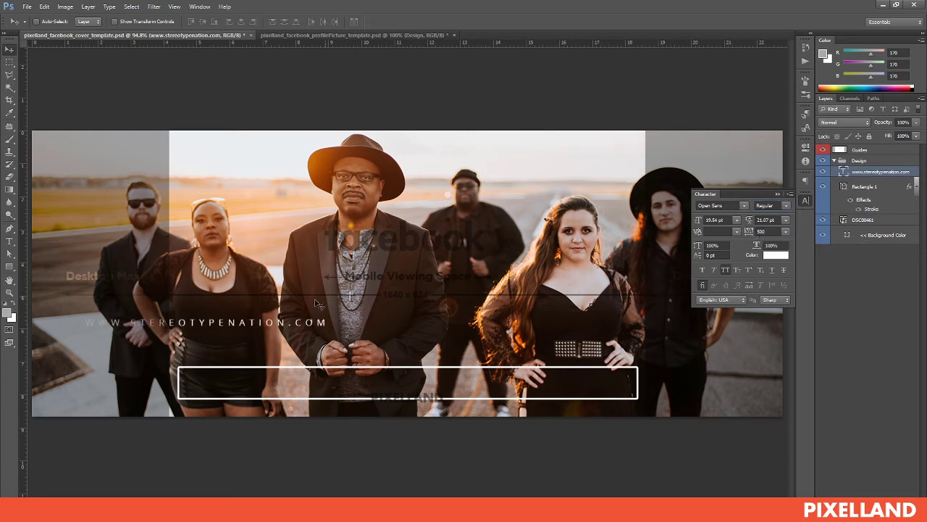
drag(317, 304, 494, 378)
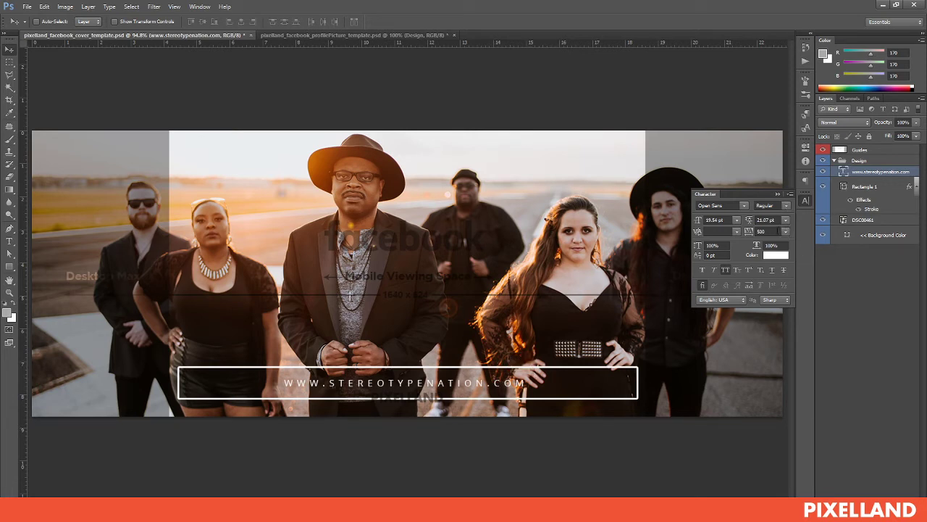
- Set the website text's font size to 22 pt
click(736, 222)
click(736, 222)
click(715, 220)
text(22)
key(Return)
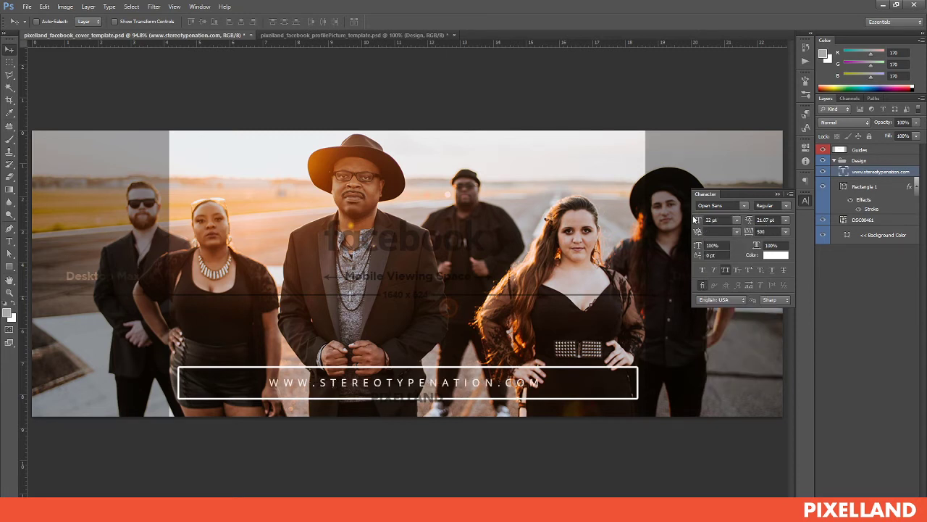
- Set the website text's tracking to 800 and nudge the text vertically to center it inside the outlined rectangle
drag(565, 266, 565, 267)
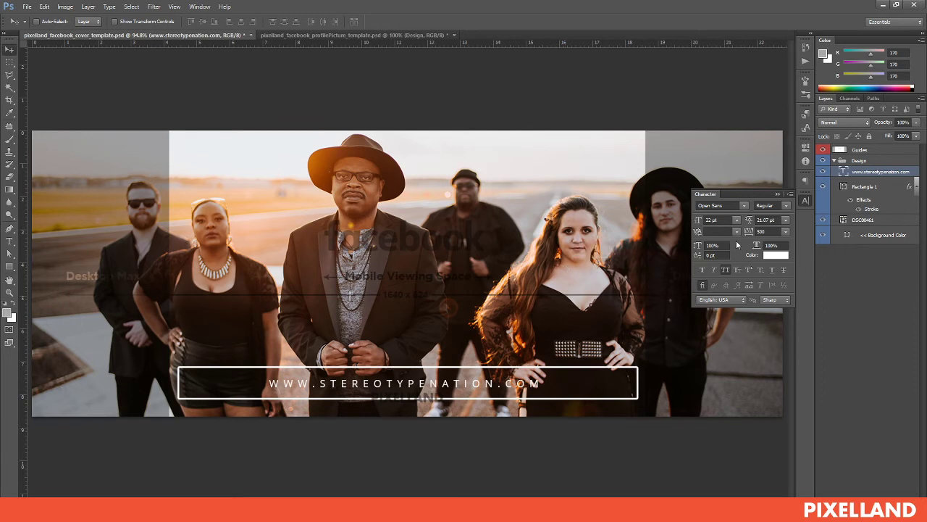
click(772, 231)
text(800)
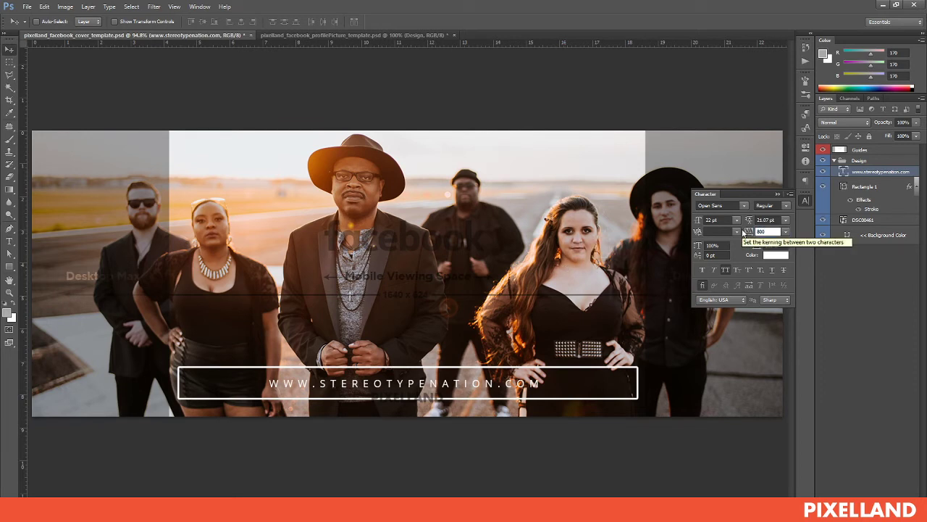
key(Return)
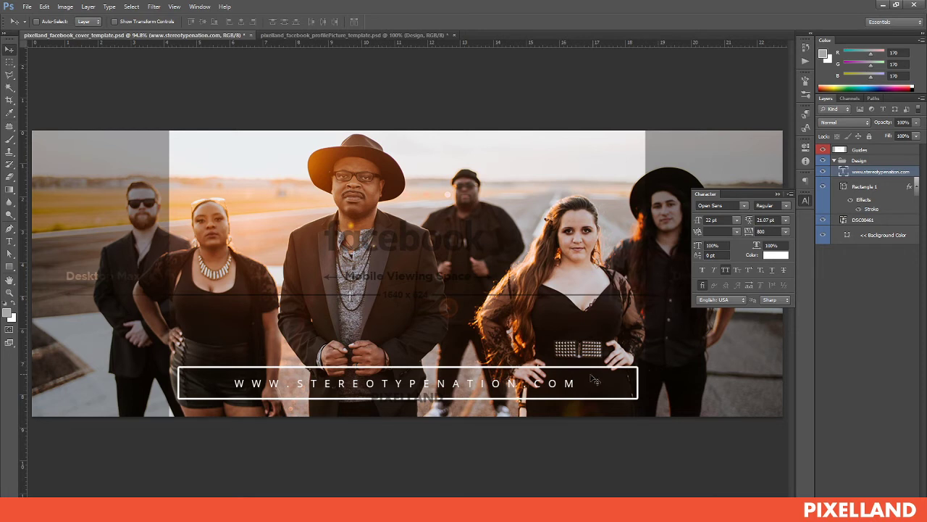
drag(578, 382, 575, 378)
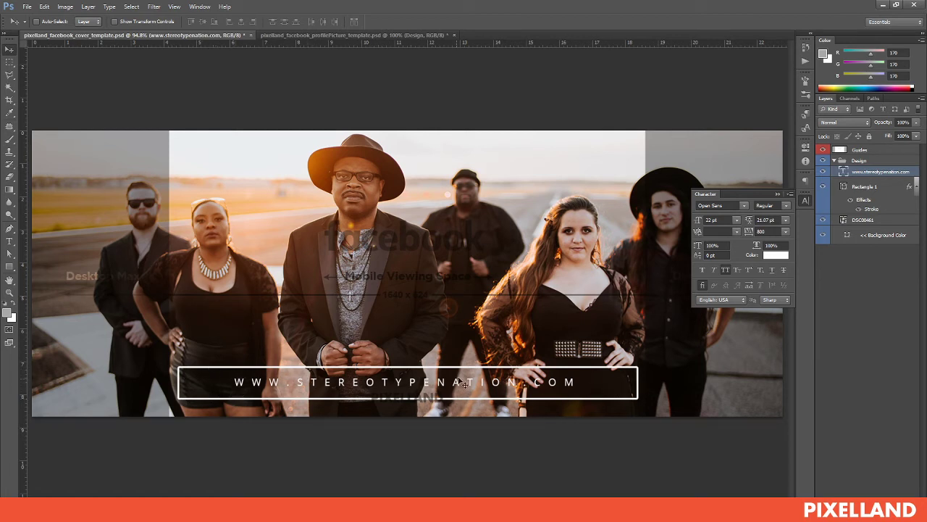
- Set up the Gradient tool with default black and white colors and the Foreground to Transparent preset
click(9, 190)
key(d)
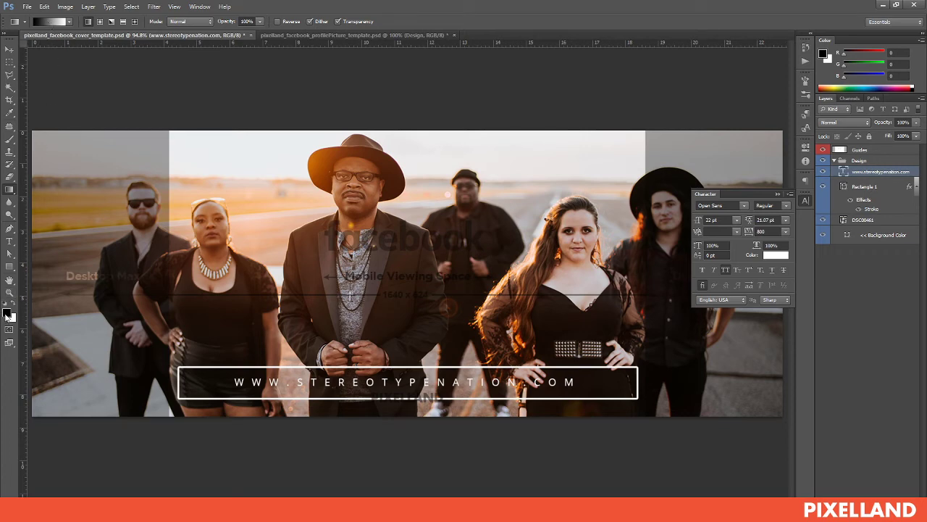
click(52, 22)
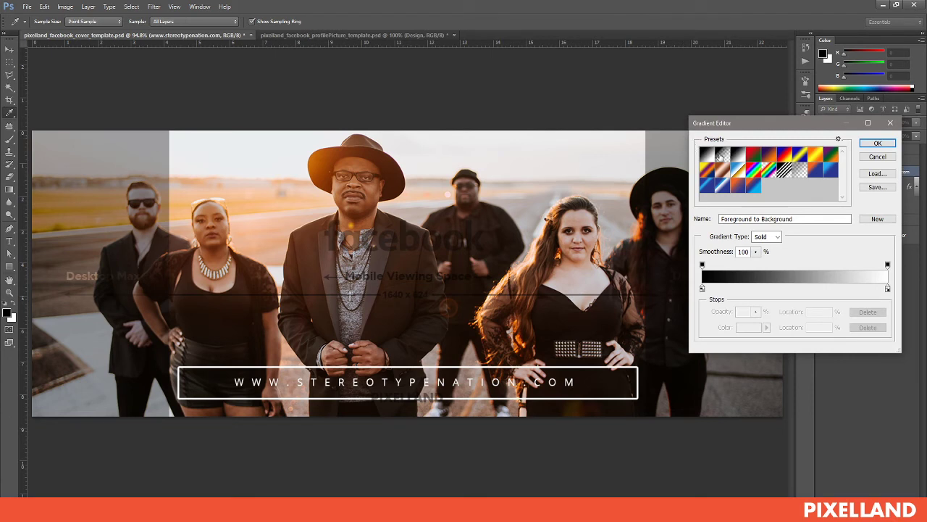
click(721, 156)
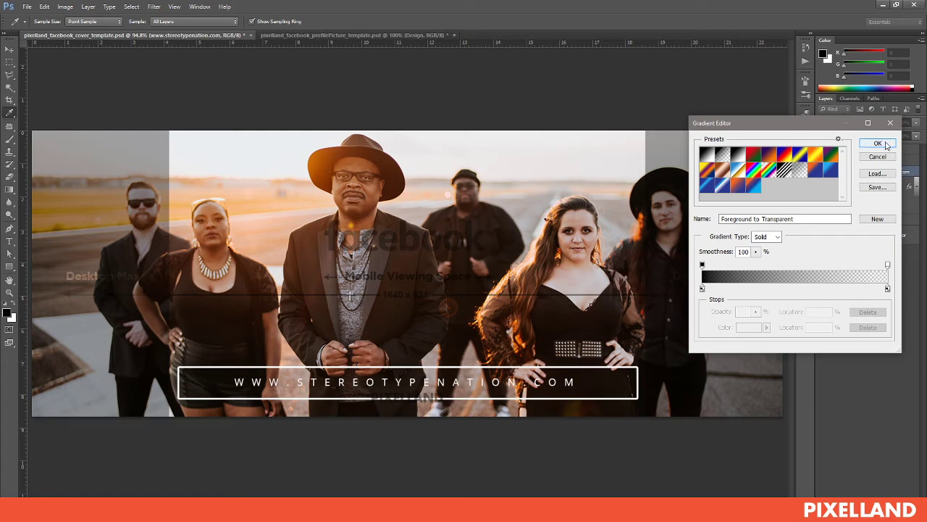
click(879, 143)
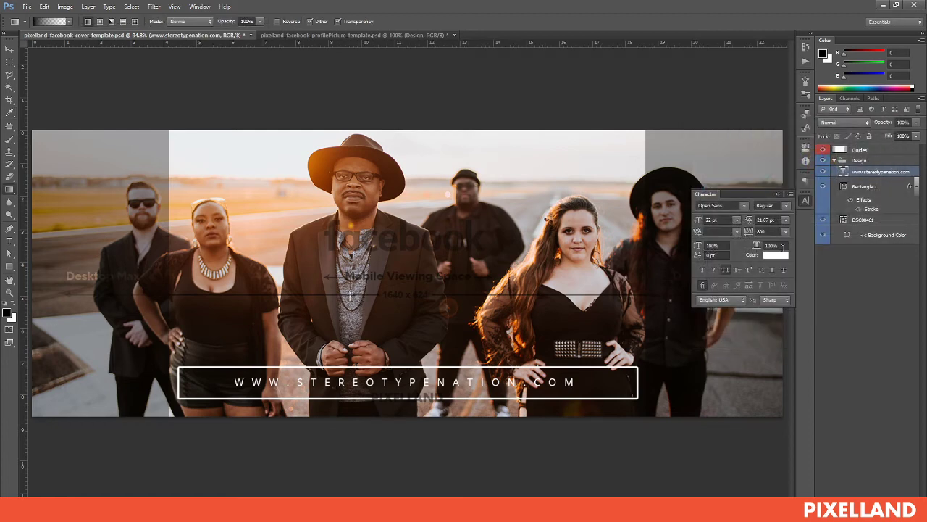
- Add a new layer above the DSC00461 photo and draw a black gradient from the canvas's bottom edge up to about its middle
click(872, 187)
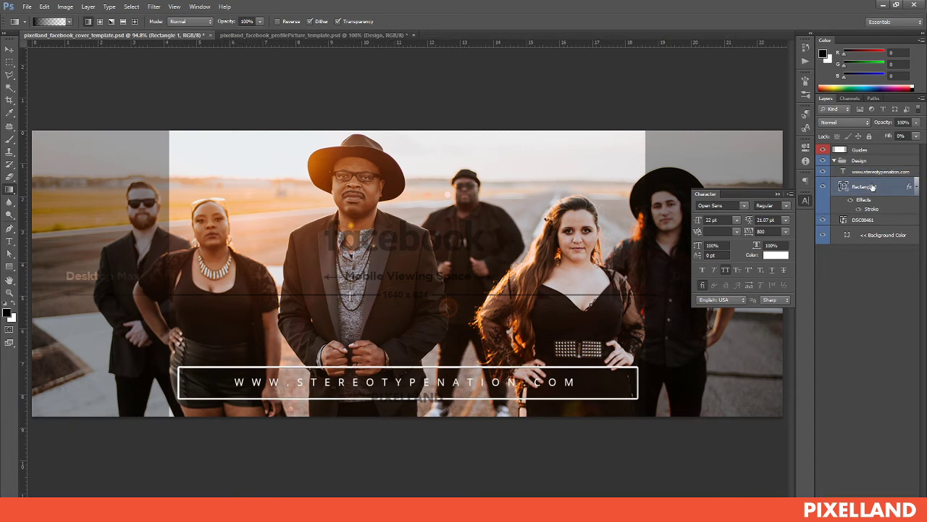
click(870, 220)
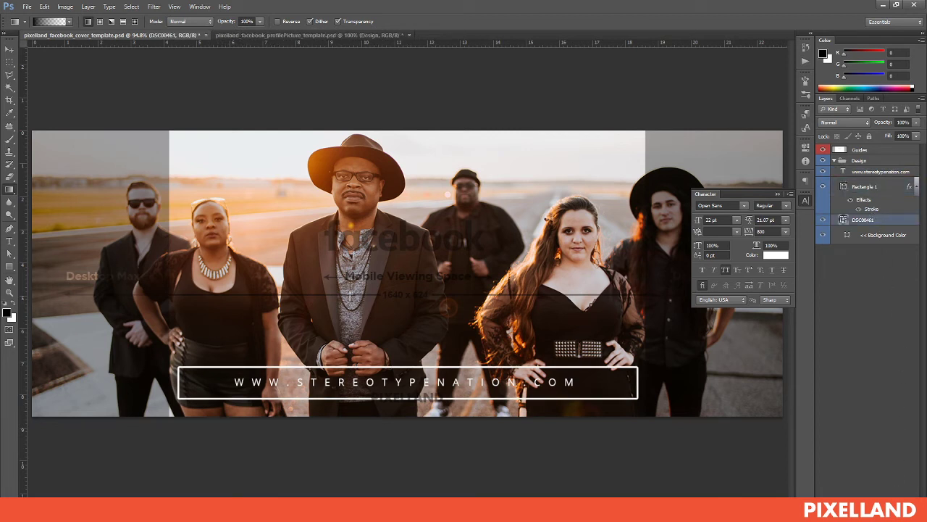
key(ctrl+shift+alt+n)
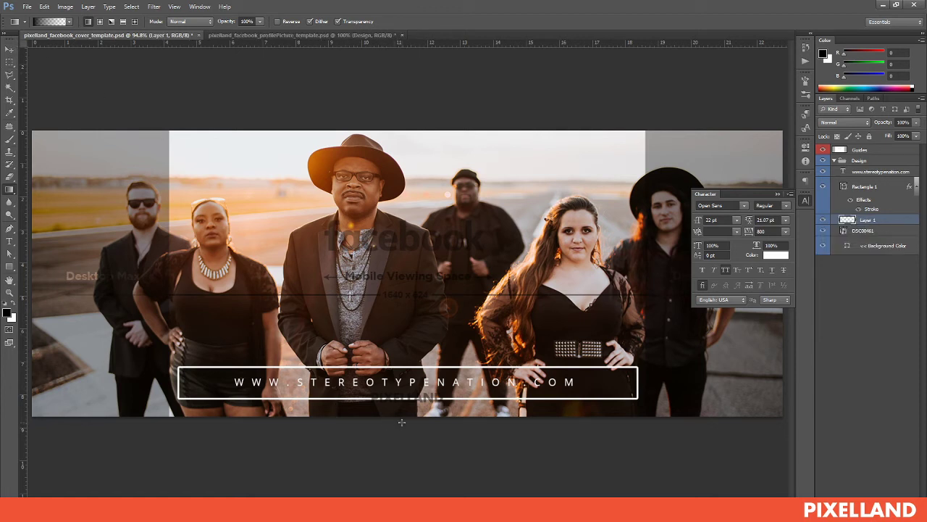
drag(402, 421, 402, 296)
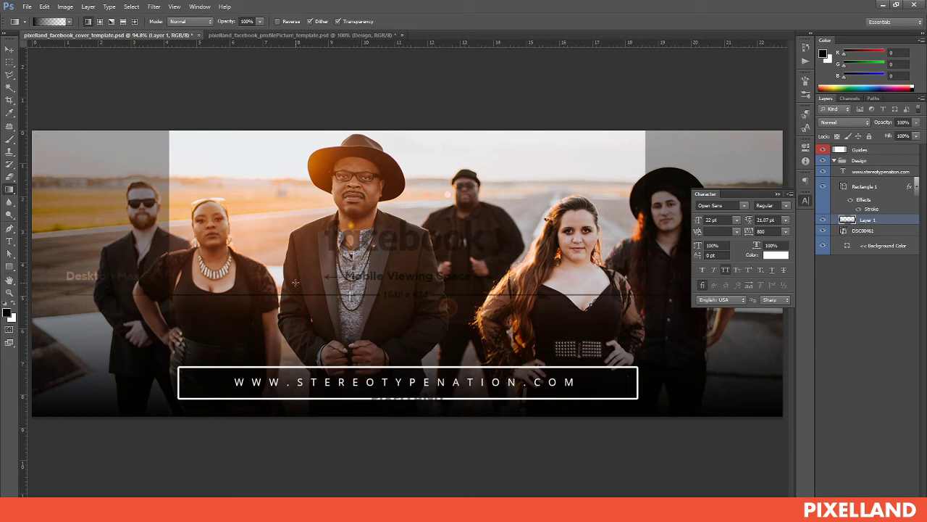
- Close the character settings, hide the Guides layer and collapse the Design group
key(v)
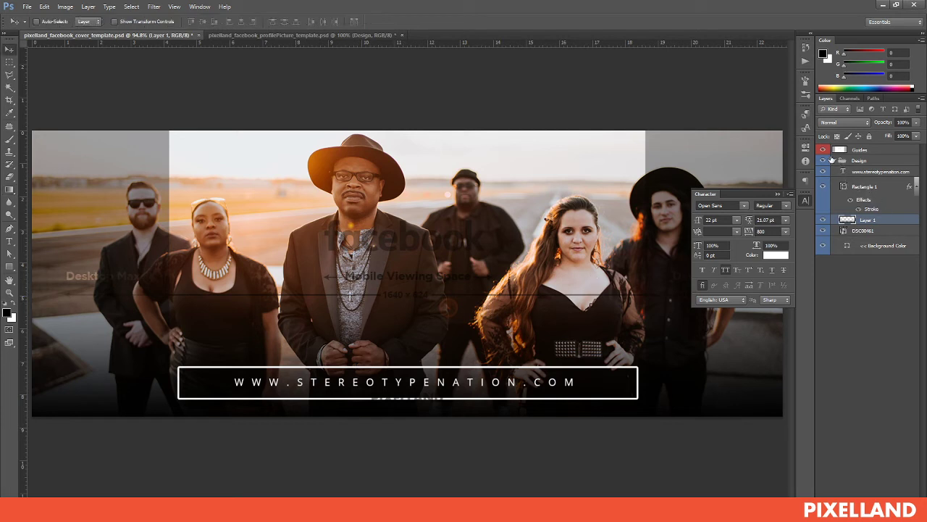
click(804, 199)
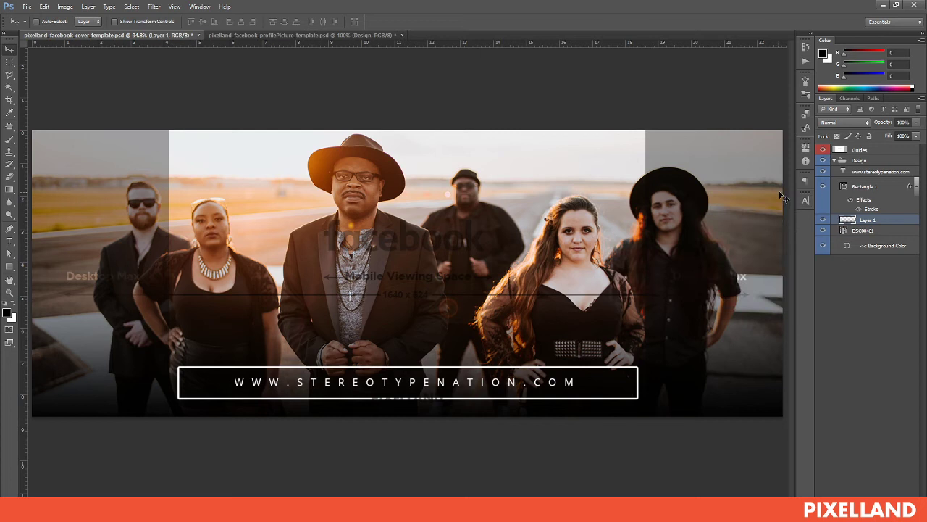
click(822, 150)
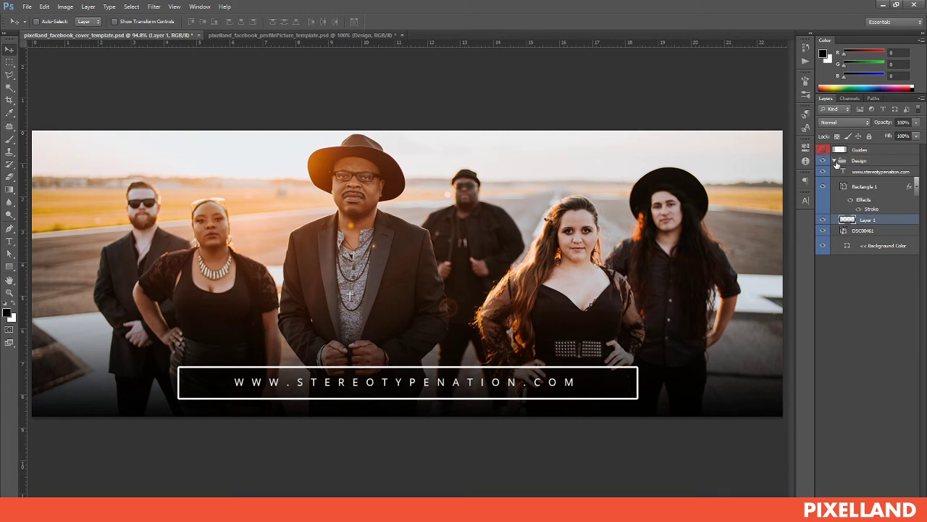
click(835, 160)
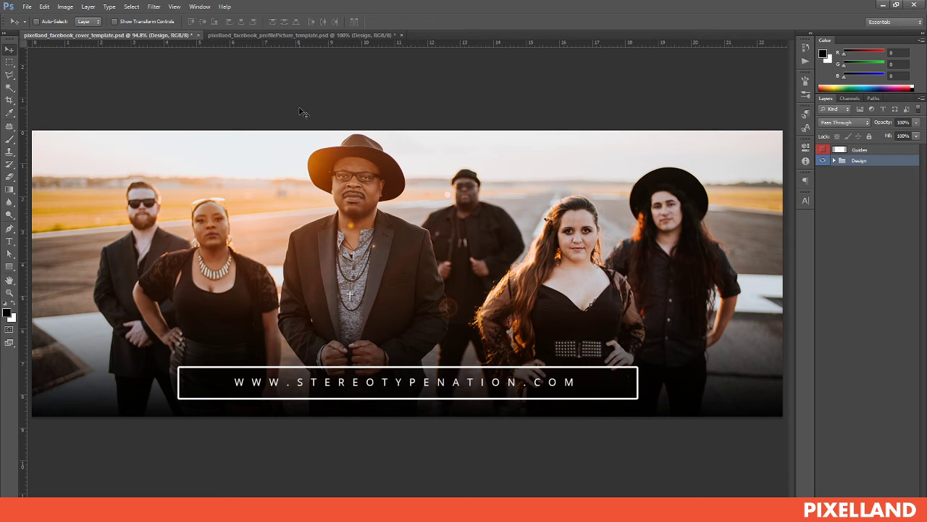
click(822, 149)
click(822, 150)
- Start saving the cover as a new file in the renders > Stereotype > Captures > Band Photos folder
click(27, 7)
click(40, 125)
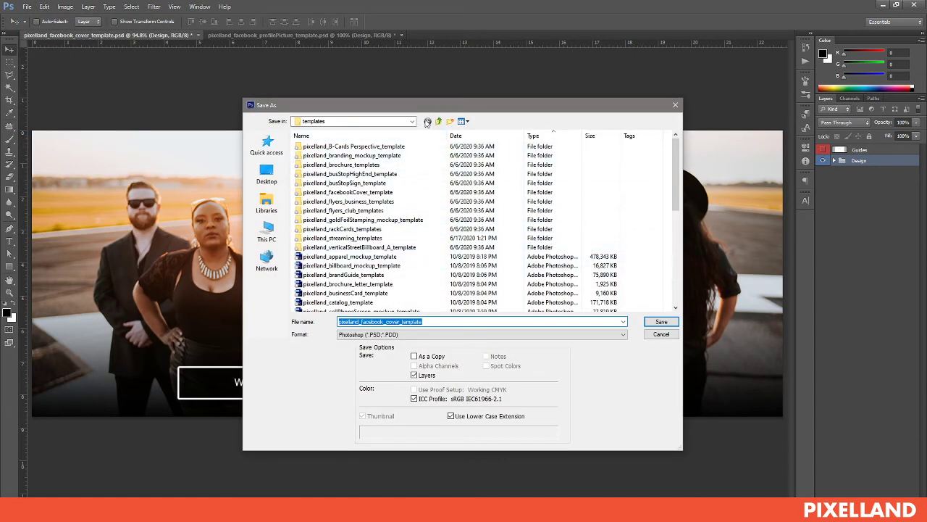
click(438, 121)
double_click(305, 209)
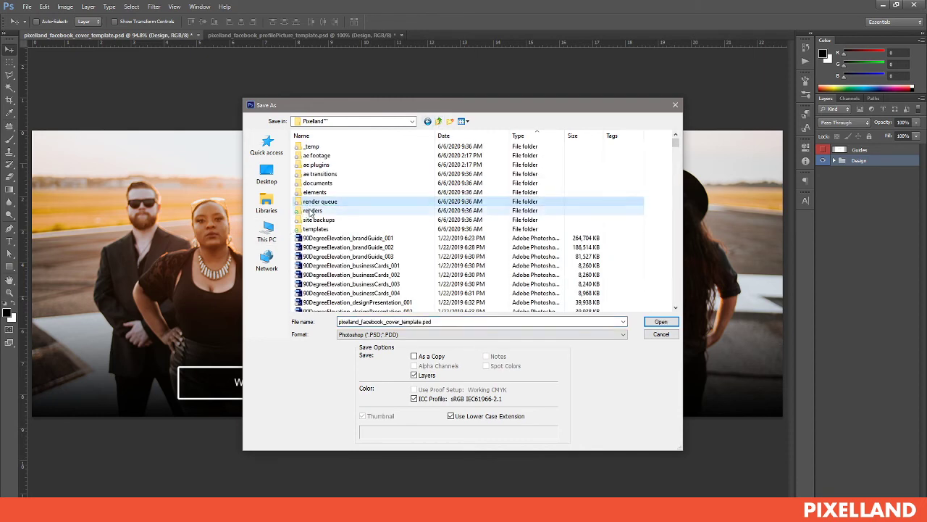
scroll(311, 218, down, 3)
double_click(329, 291)
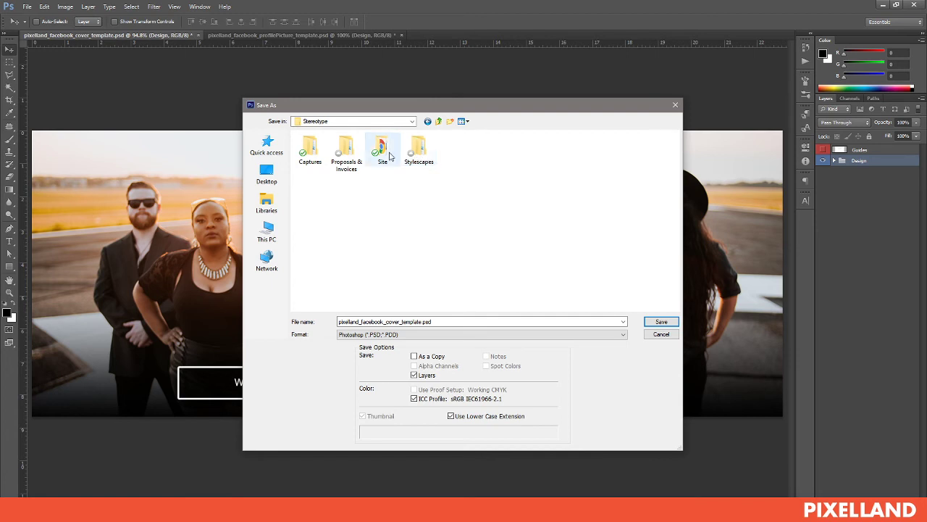
double_click(309, 150)
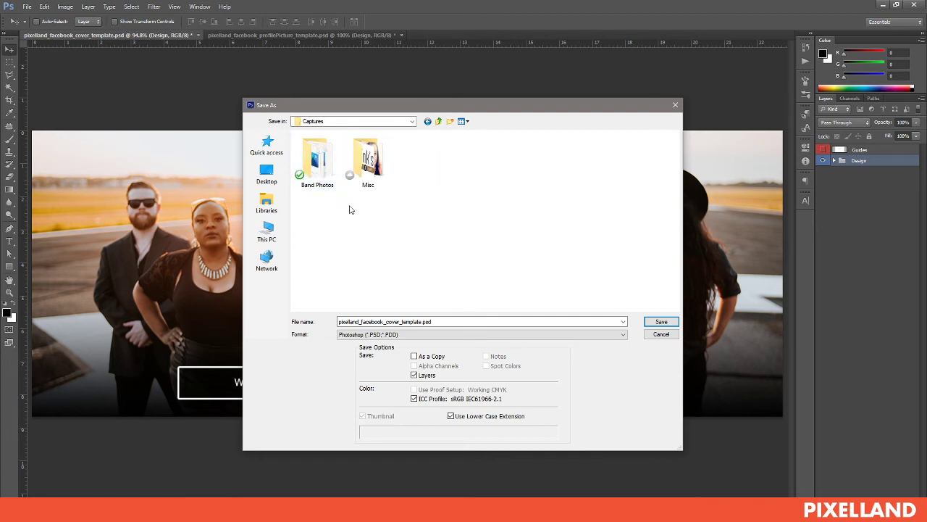
double_click(327, 158)
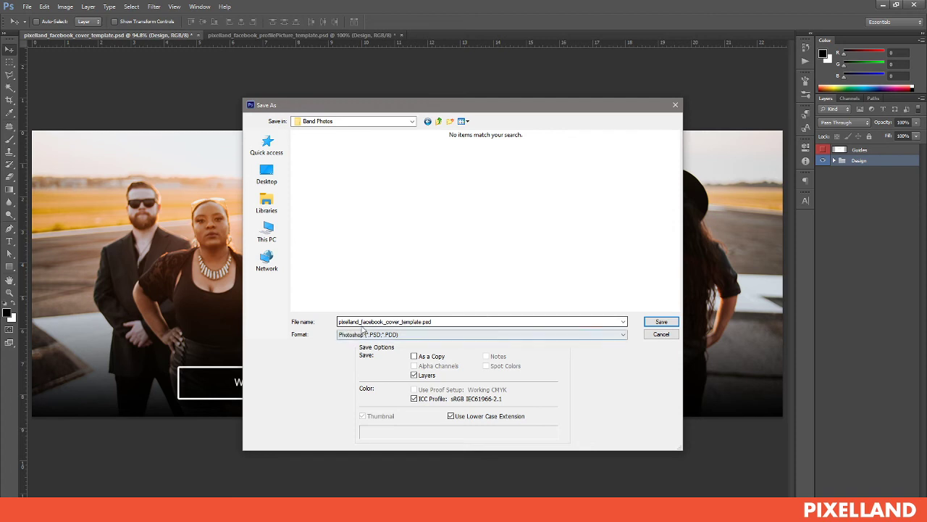
- Save the cover as the JPEG pixelland_facebook_cover_template at Maximum quality 12, Baseline ("Standard")
click(421, 322)
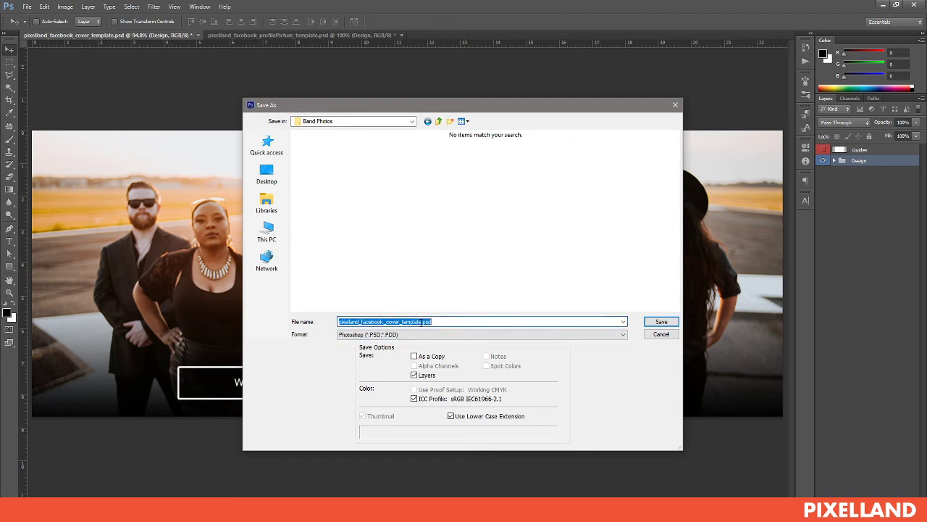
drag(421, 322, 427, 321)
key(Delete)
click(453, 334)
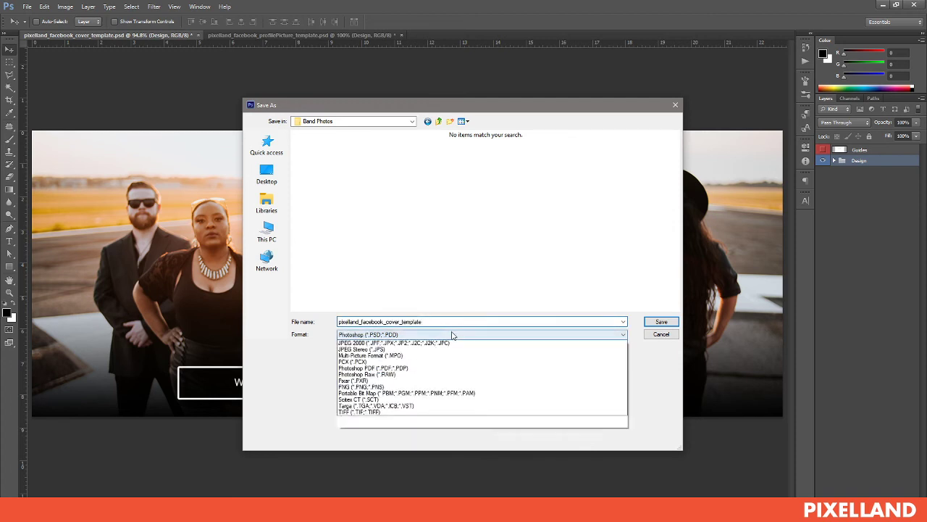
click(414, 397)
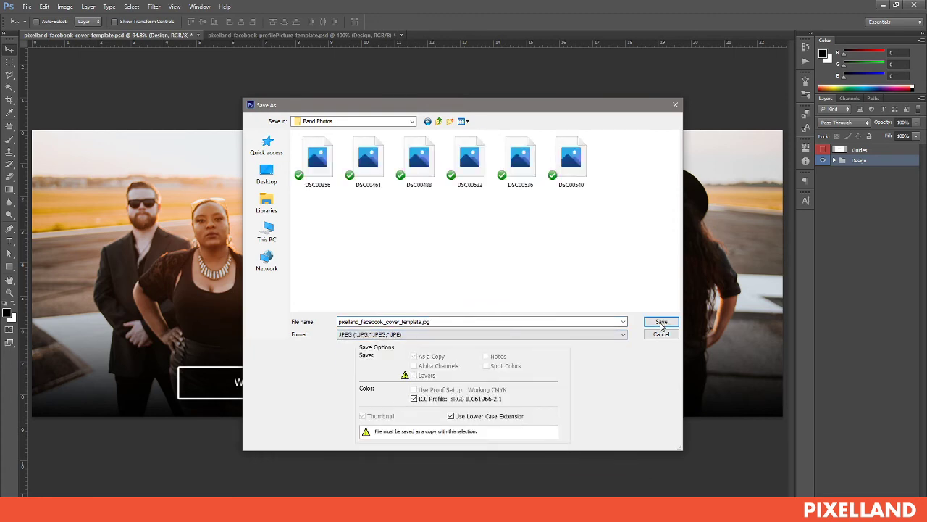
click(662, 321)
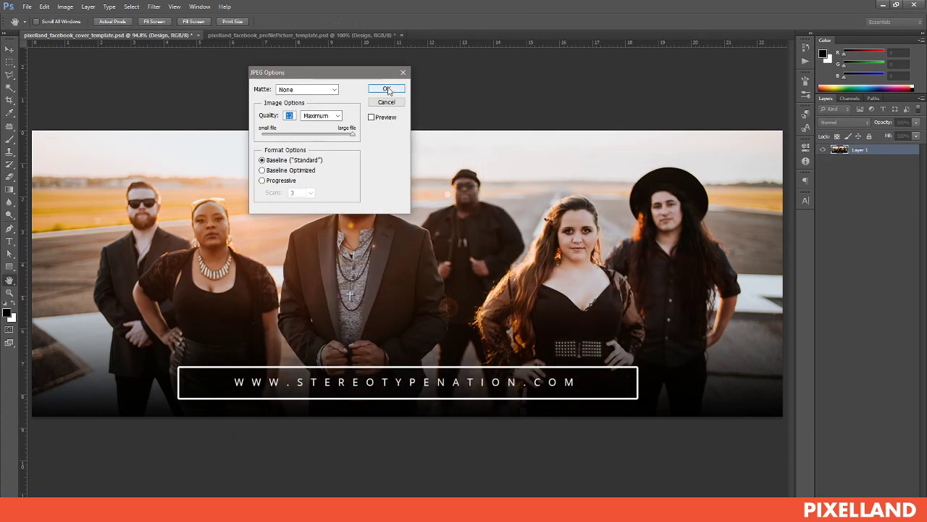
click(387, 90)
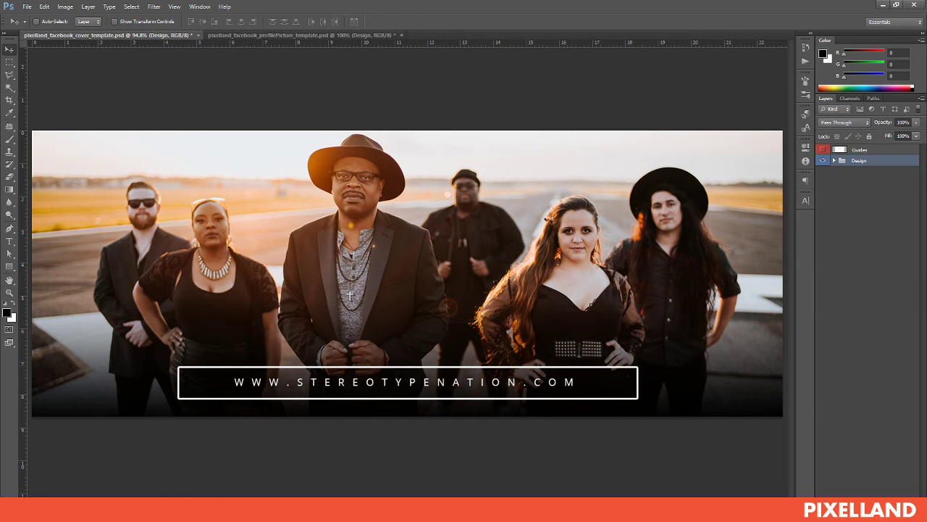
- Switch to the Pixelland University Facebook page in the browser and start uploading a new cover photo
mouse_move(134, 511)
click(107, 483)
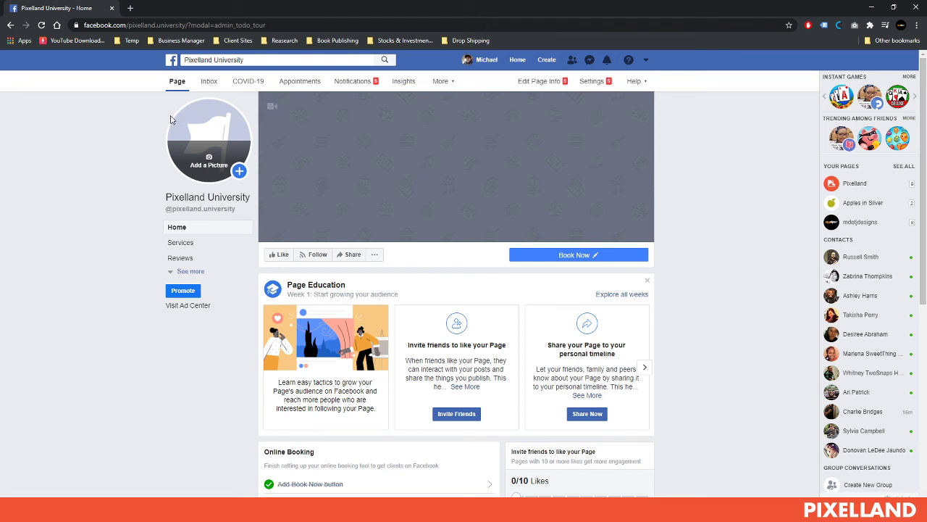
mouse_move(295, 109)
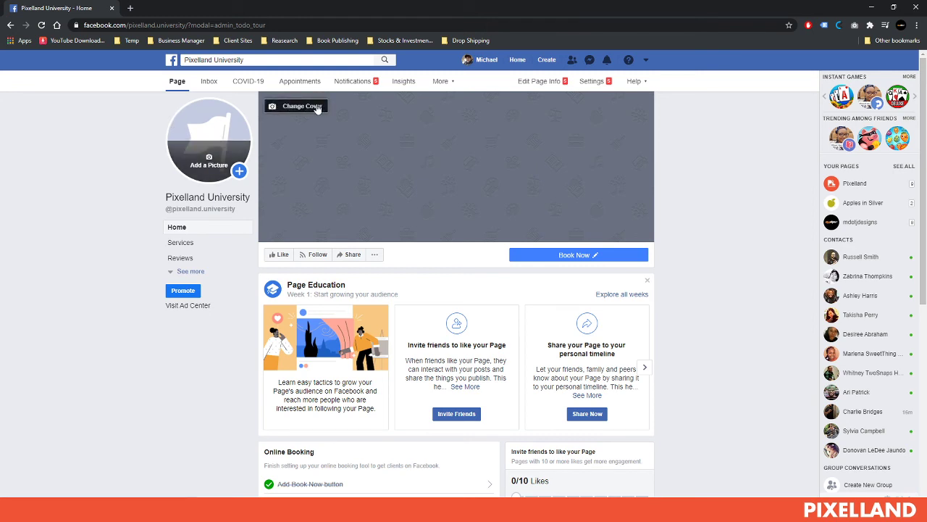
mouse_move(379, 171)
click(296, 109)
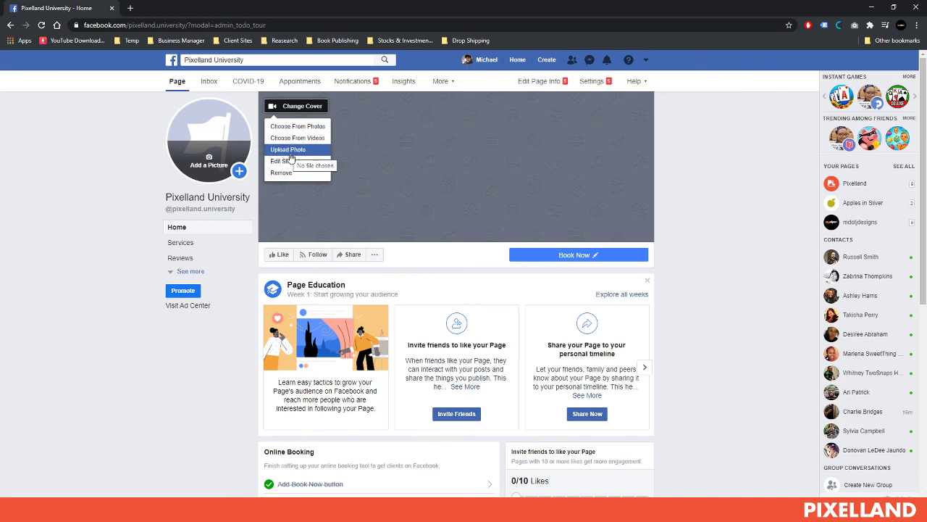
click(290, 152)
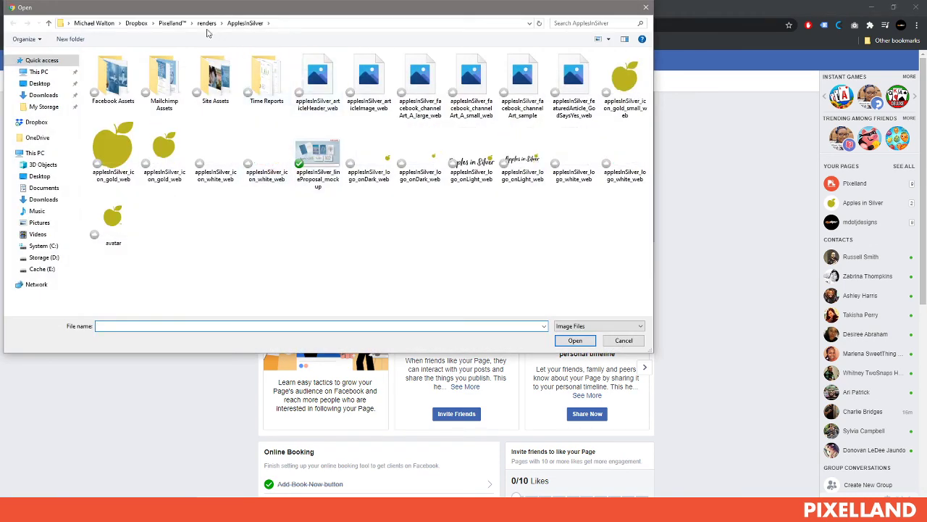
- Upload pixelland_facebook_cover_template from renders > Stereotype > Captures > Band Photos and save it as the page's cover
click(207, 23)
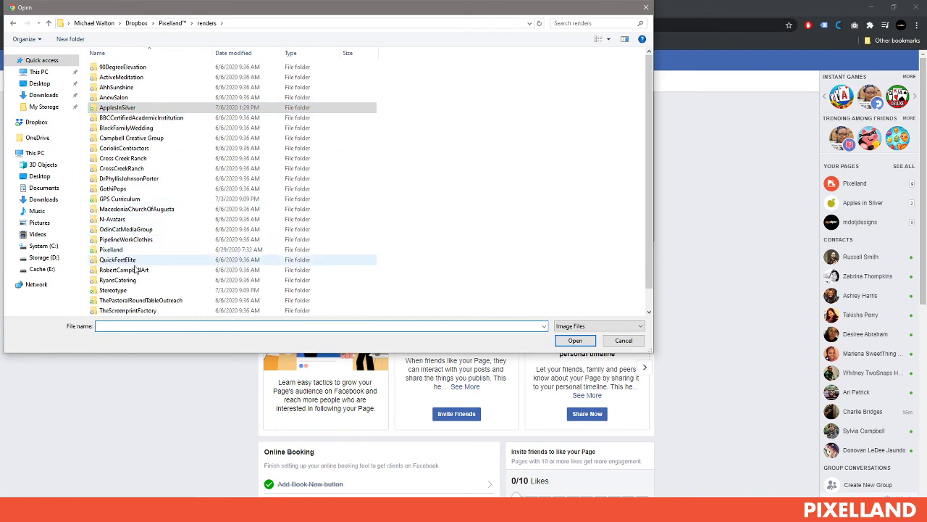
double_click(114, 290)
double_click(116, 87)
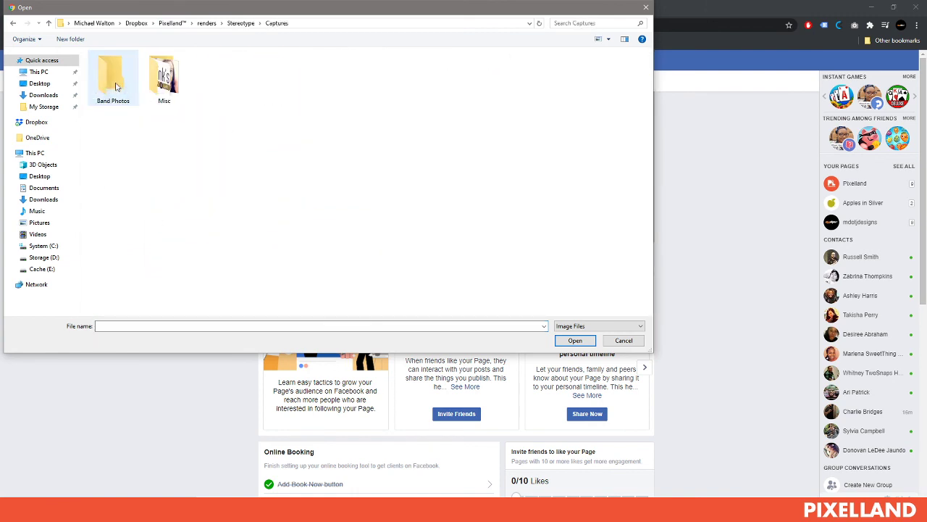
double_click(116, 87)
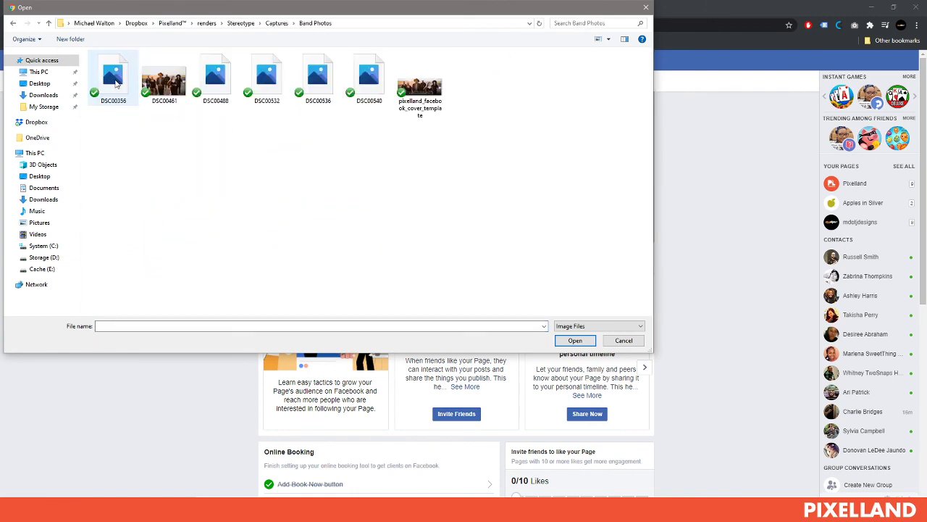
click(428, 89)
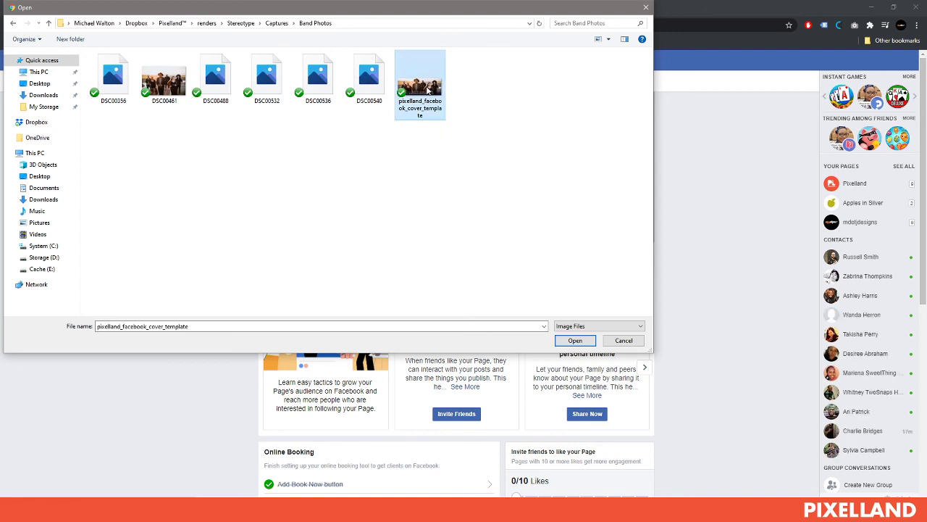
click(575, 341)
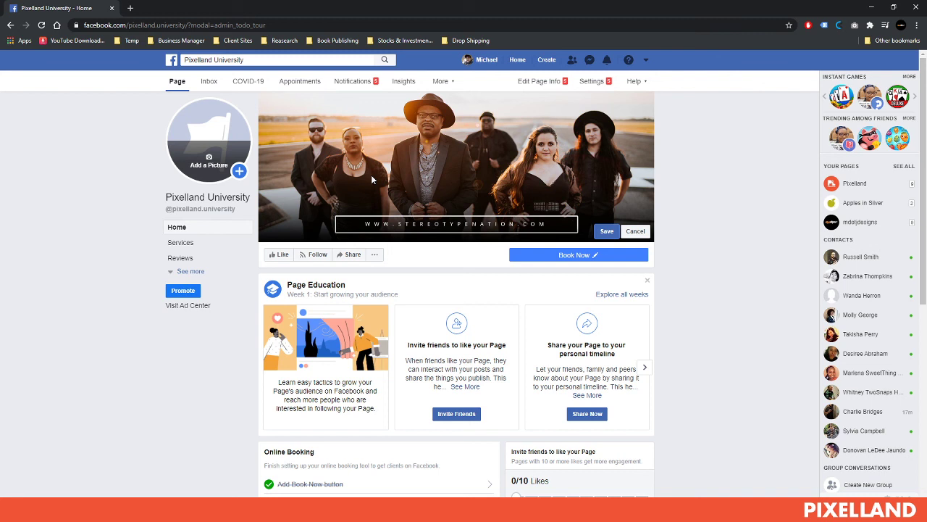
click(607, 231)
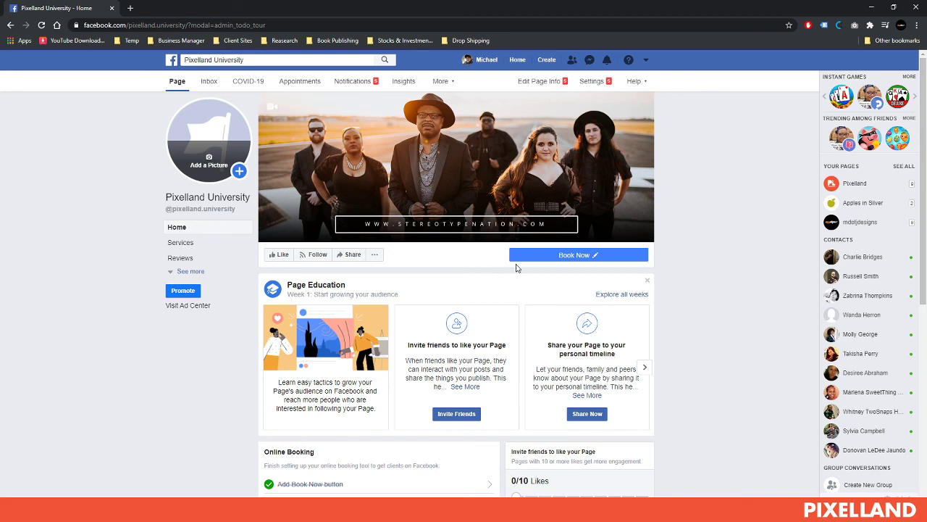
mouse_move(513, 263)
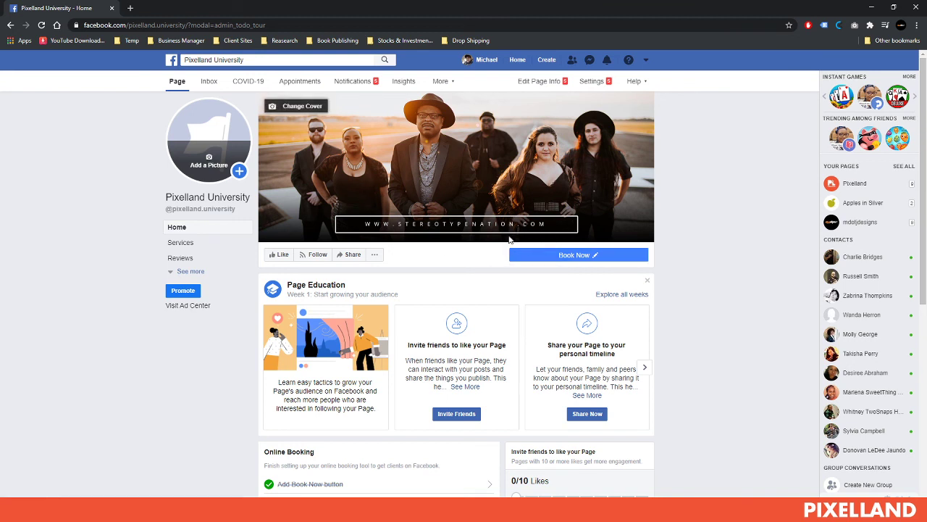